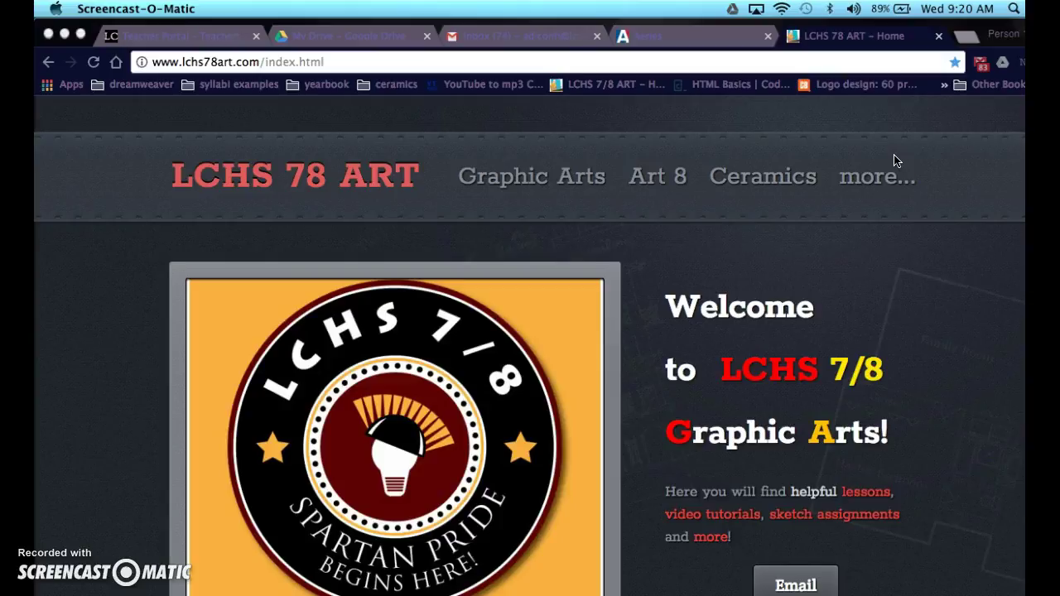
Step: Open the Portfolio Format page from the LCHS 78 ART site's Ceramics section
{"action": "left_click", "coordinate": [823, 152]}
{"action": "left_click", "coordinate": [738, 142]}
{"action": "left_click", "coordinate": [740, 145]}
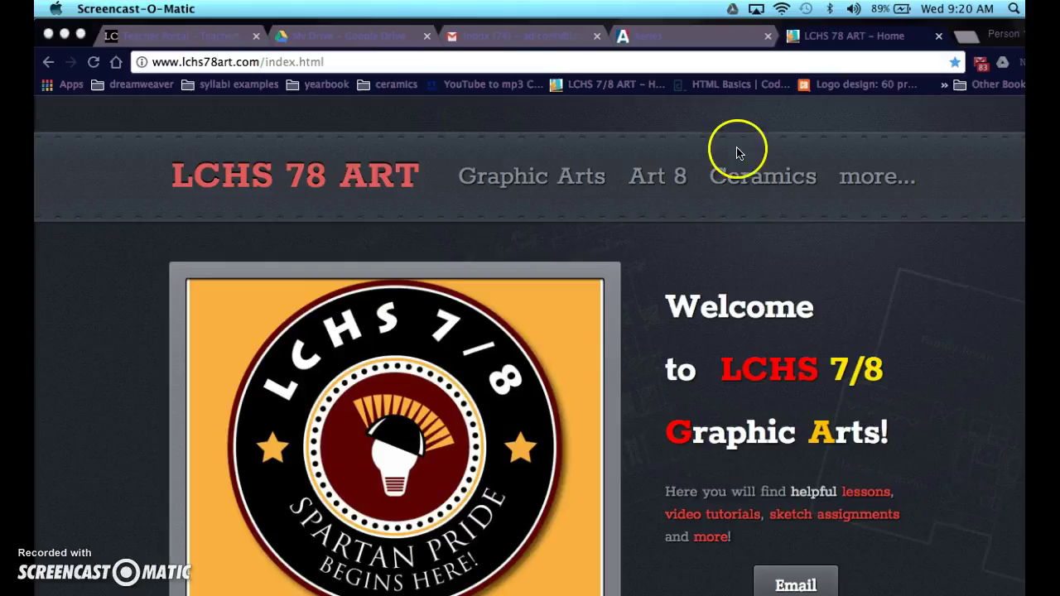
{"action": "left_click", "coordinate": [757, 186]}
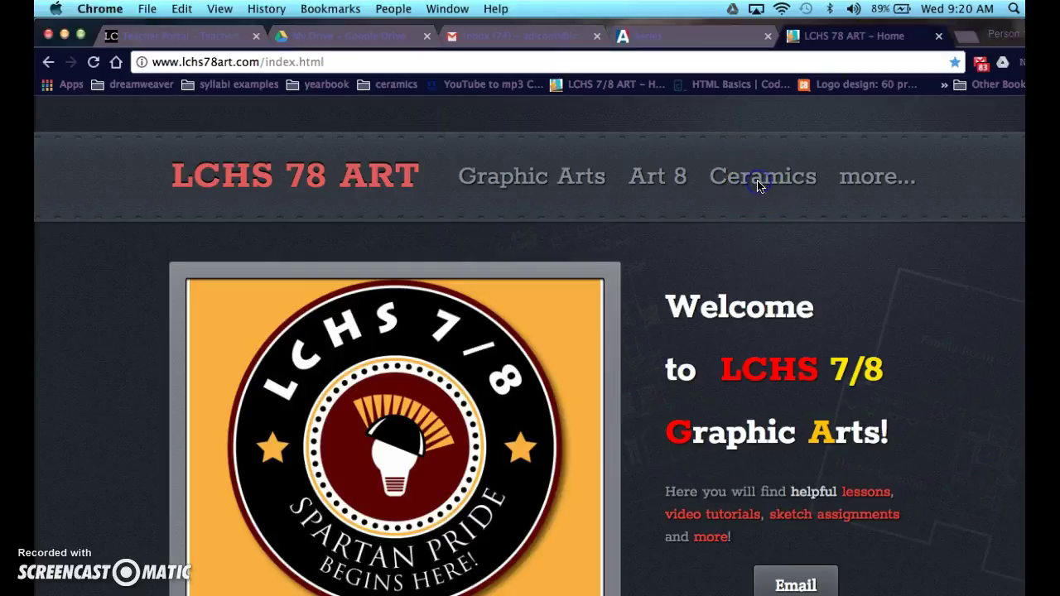
{"action": "mouse_move", "coordinate": [769, 166]}
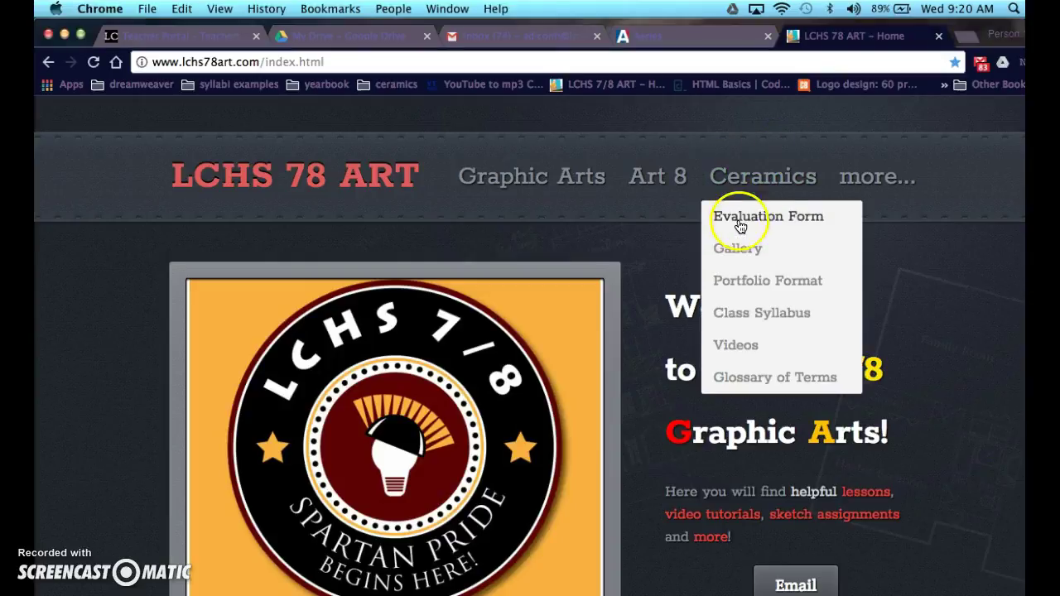
{"action": "left_click", "coordinate": [734, 282]}
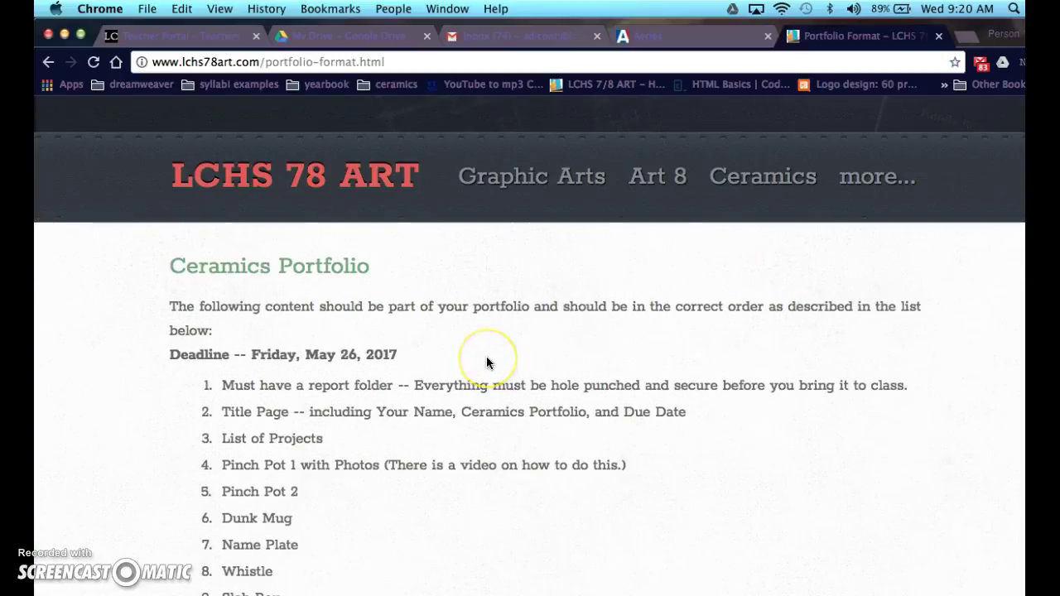
Step: Examine the Ceramics Portfolio deadline and the requirements for the report folder and title page
{"action": "scroll", "coordinate": [487, 362], "scroll_direction": "down", "scroll_amount": 4}
{"action": "scroll", "coordinate": [487, 362], "scroll_direction": "up", "scroll_amount": 2}
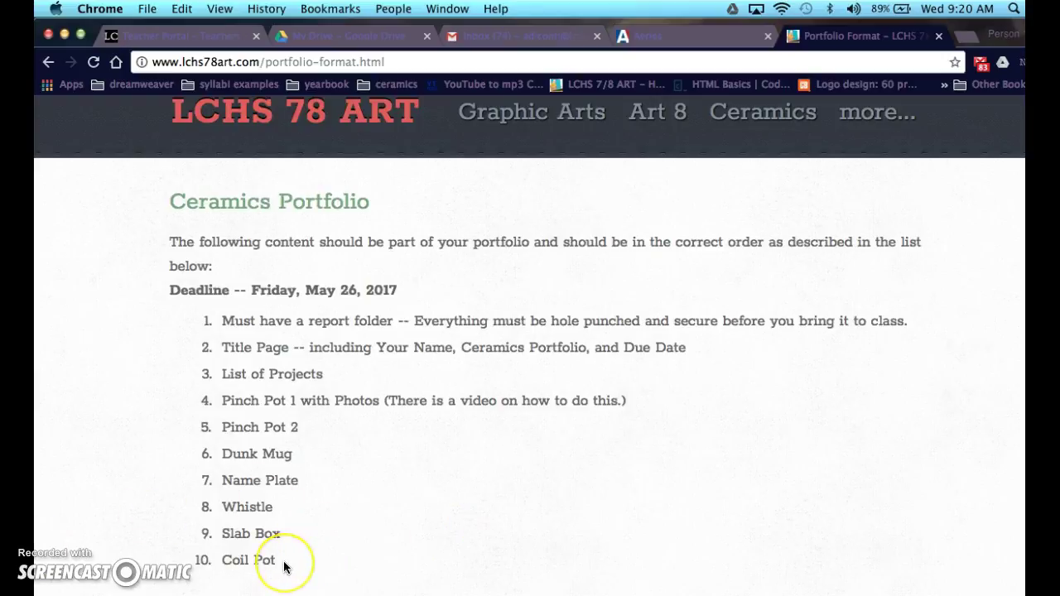
{"action": "left_click", "coordinate": [248, 290]}
{"action": "left_click_drag", "start_coordinate": [249, 290], "coordinate": [400, 290]}
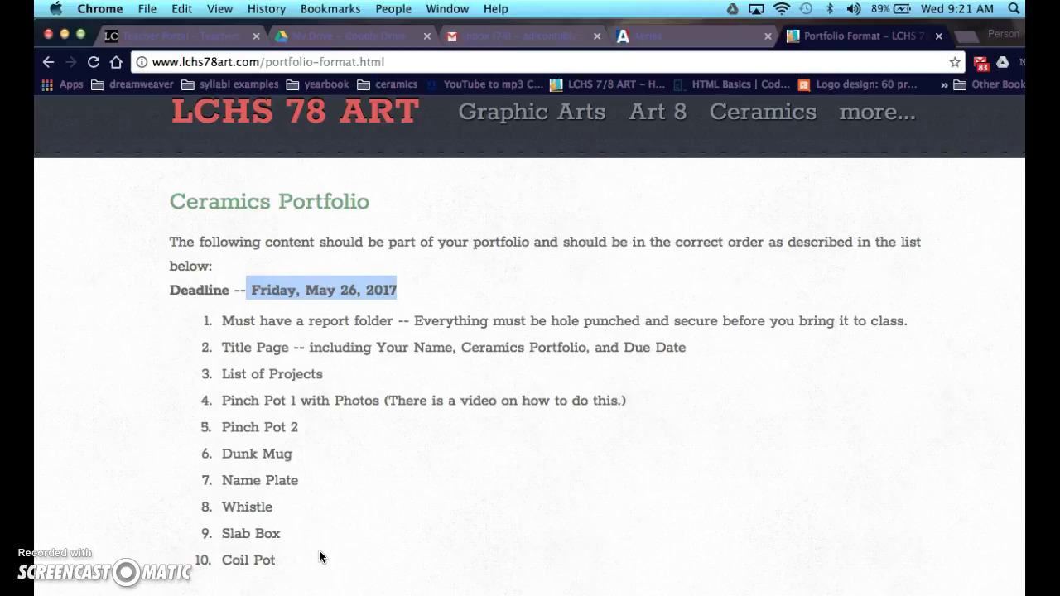
{"action": "left_click", "coordinate": [303, 570]}
{"action": "left_click", "coordinate": [343, 354]}
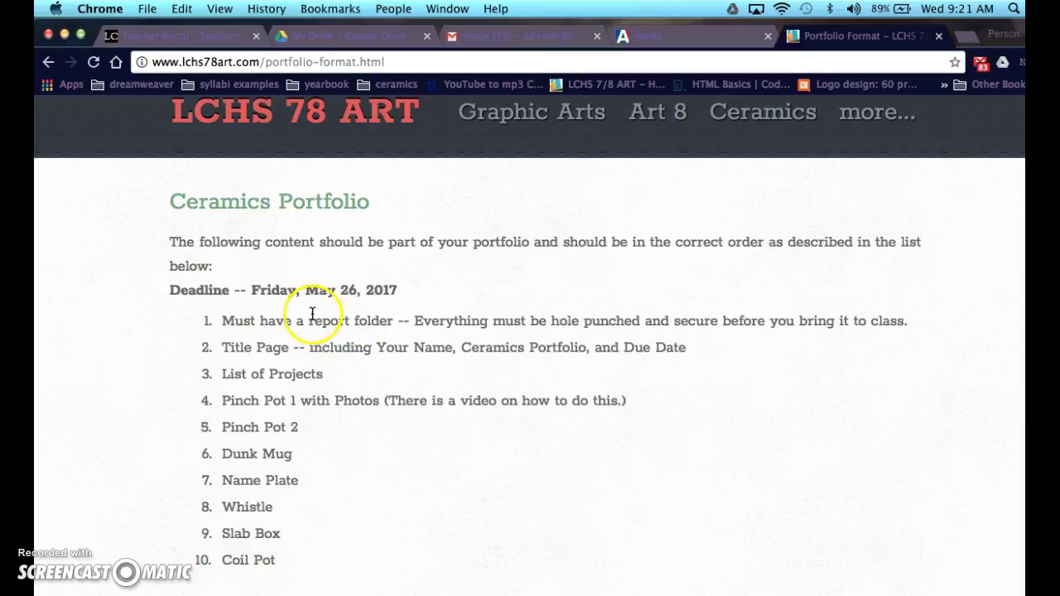
{"action": "left_click_drag", "start_coordinate": [308, 321], "coordinate": [401, 320]}
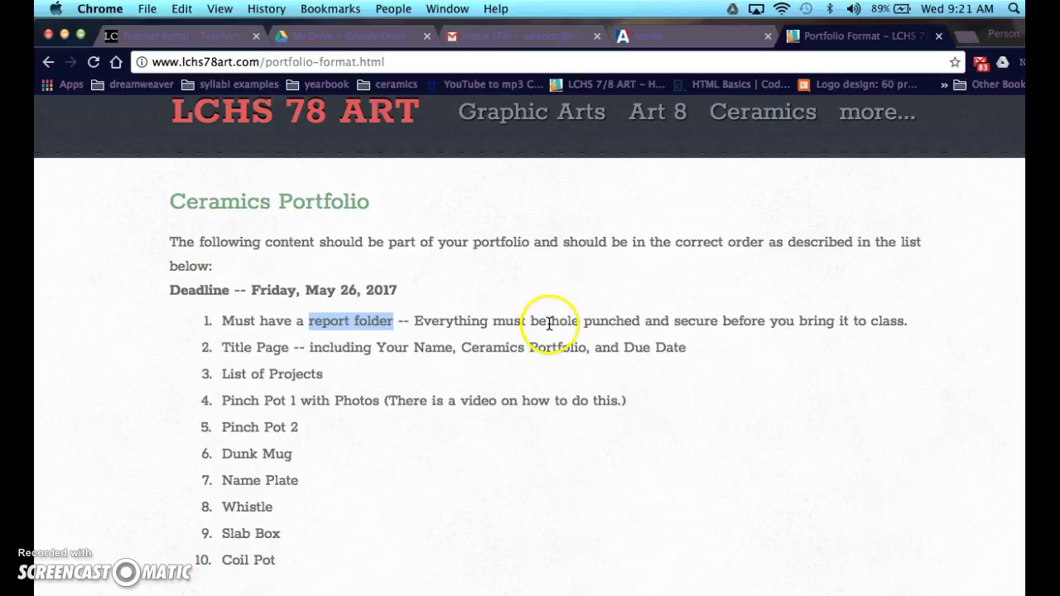
{"action": "left_click_drag", "start_coordinate": [551, 321], "coordinate": [896, 337]}
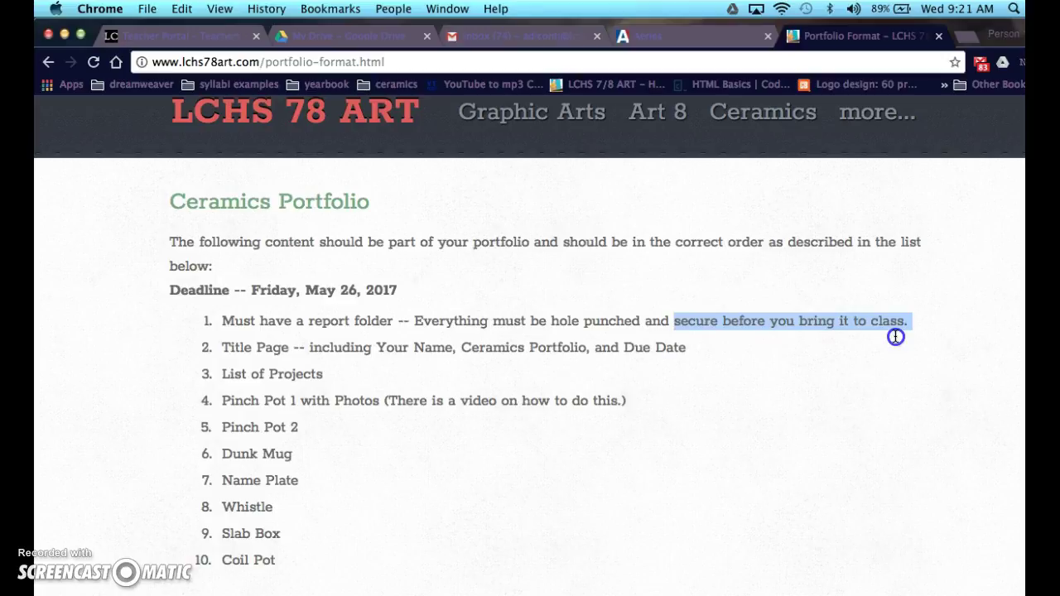
{"action": "left_click_drag", "start_coordinate": [895, 337], "coordinate": [885, 328]}
{"action": "left_click", "coordinate": [354, 293]}
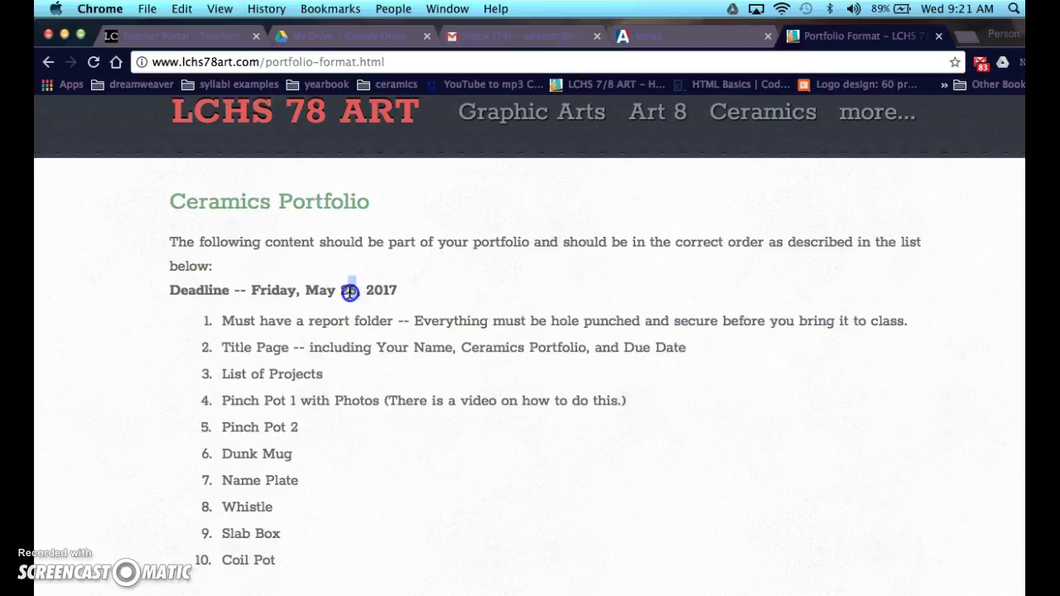
{"action": "left_click_drag", "start_coordinate": [350, 292], "coordinate": [343, 292]}
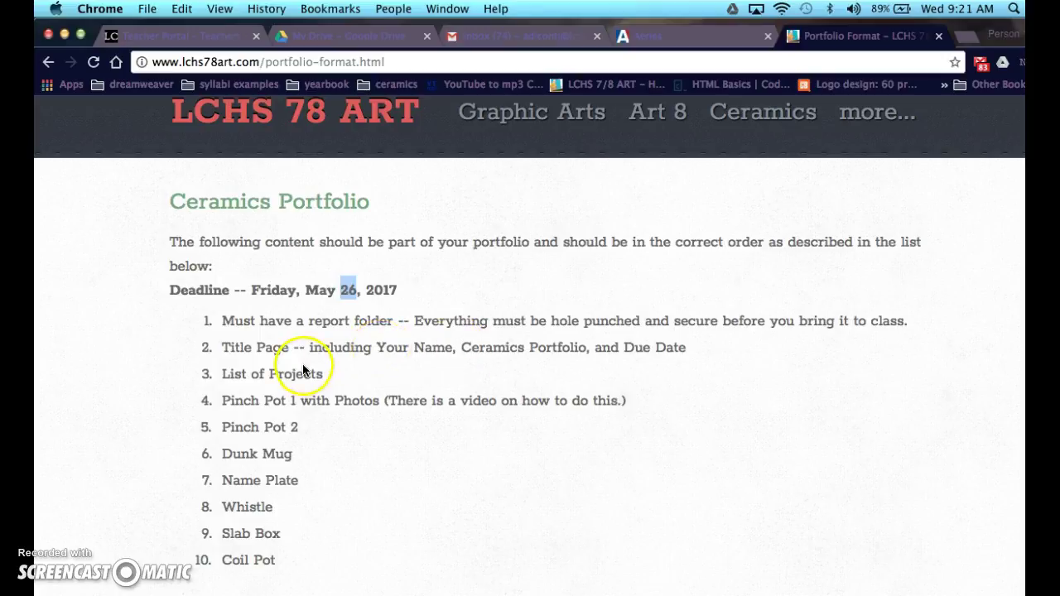
{"action": "left_click_drag", "start_coordinate": [378, 348], "coordinate": [687, 348]}
{"action": "left_click_drag", "start_coordinate": [305, 291], "coordinate": [478, 291]}
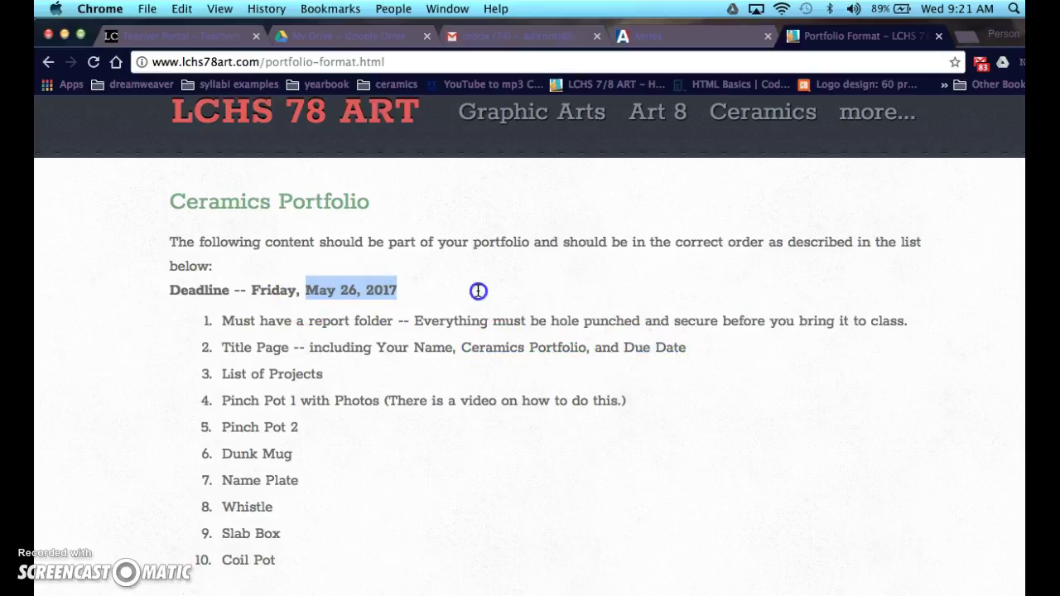
Step: Examine the portfolio's required contents from the list of projects to the Coil Pot, especially the Pinch Pot 1 photo entry
{"action": "left_click_drag", "start_coordinate": [321, 375], "coordinate": [213, 373]}
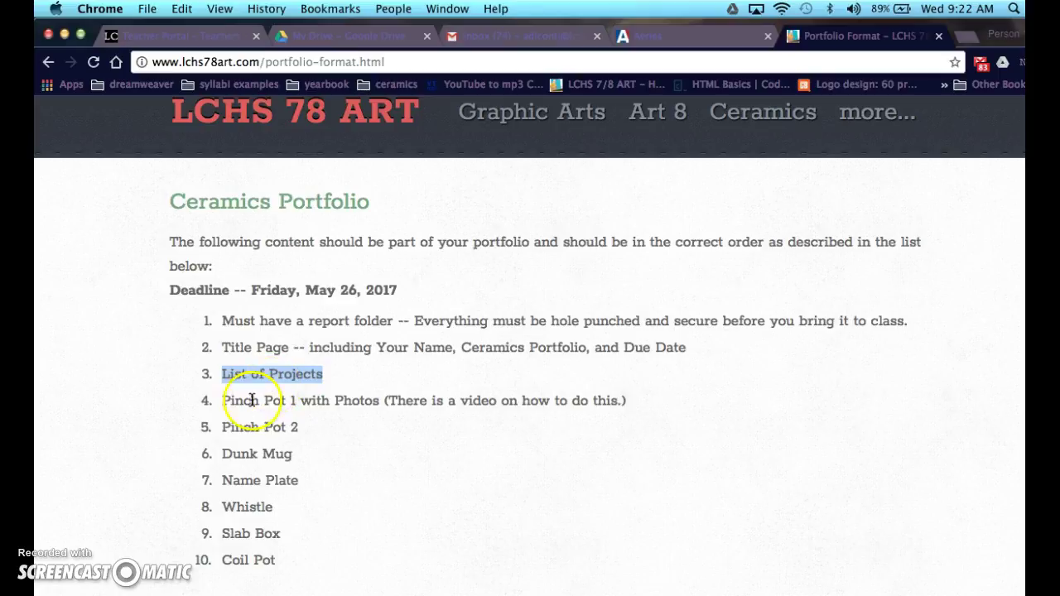
{"action": "left_click_drag", "start_coordinate": [224, 403], "coordinate": [294, 402]}
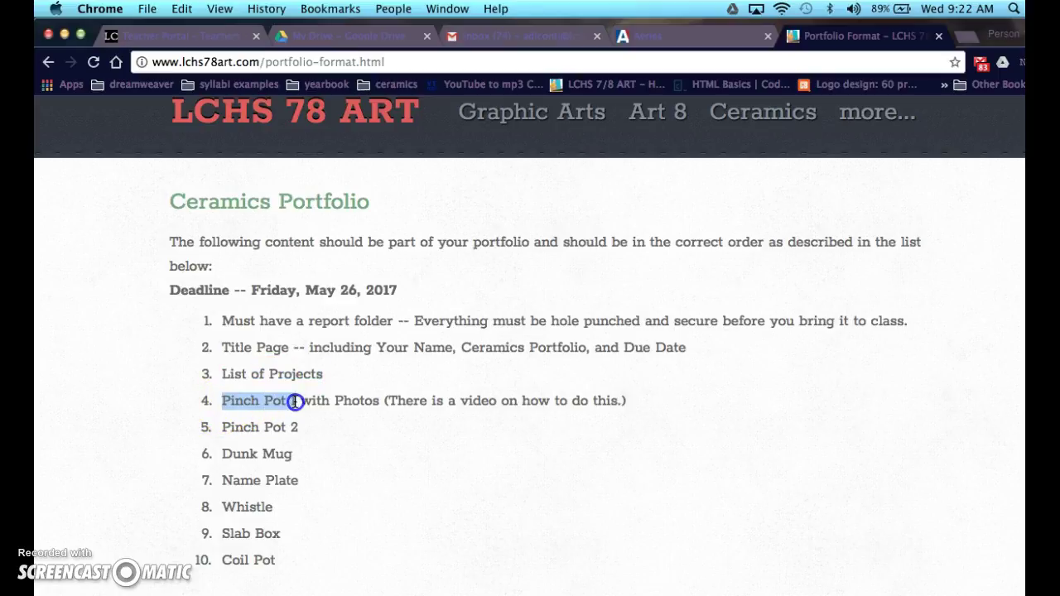
{"action": "left_click", "coordinate": [279, 425]}
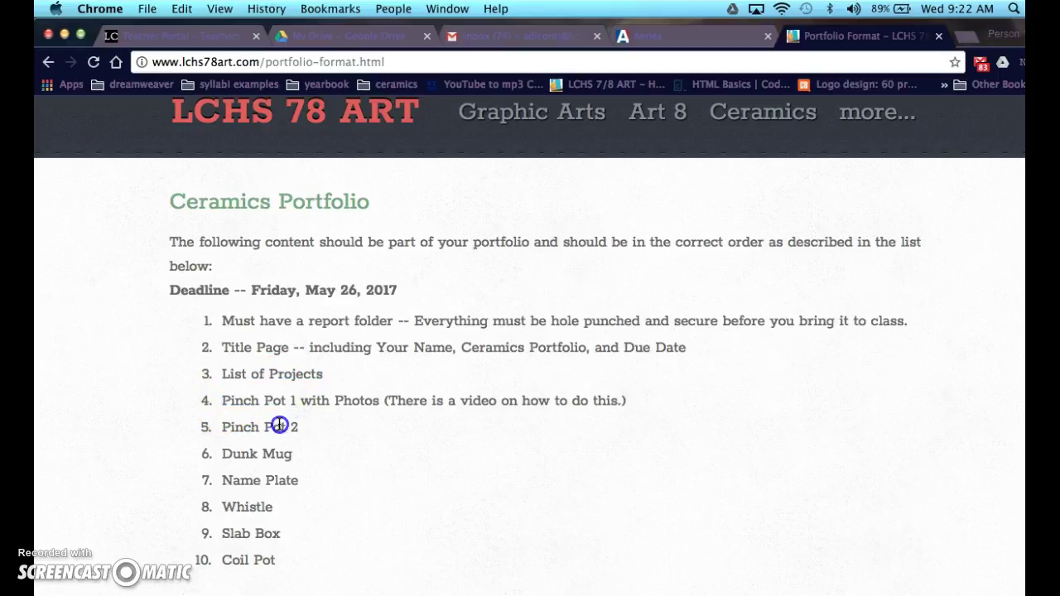
{"action": "left_click", "coordinate": [271, 484]}
{"action": "left_click", "coordinate": [251, 512]}
{"action": "left_click", "coordinate": [246, 533]}
{"action": "left_click", "coordinate": [253, 558]}
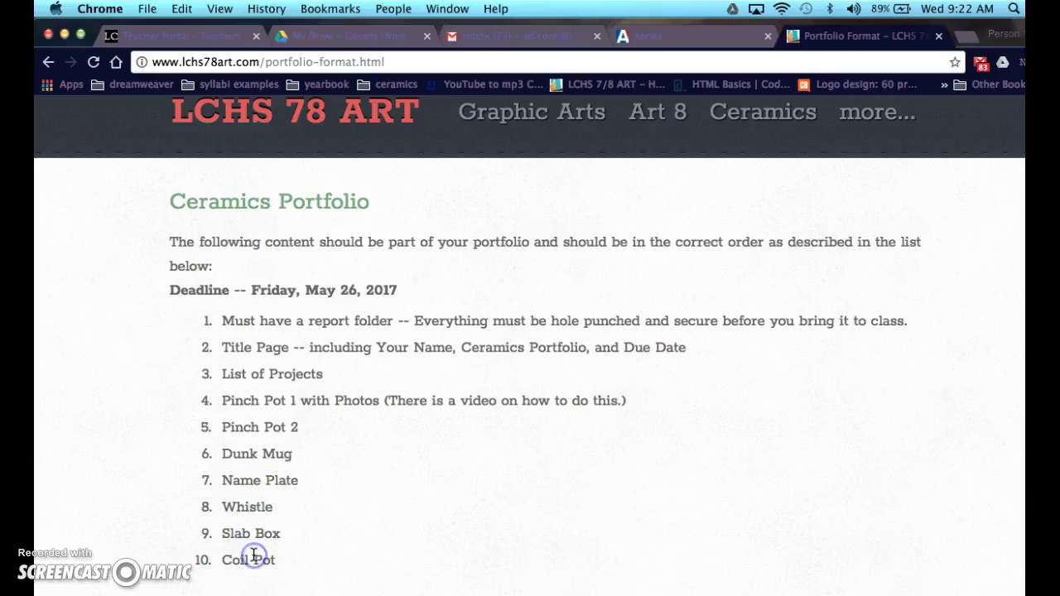
{"action": "left_click", "coordinate": [271, 393]}
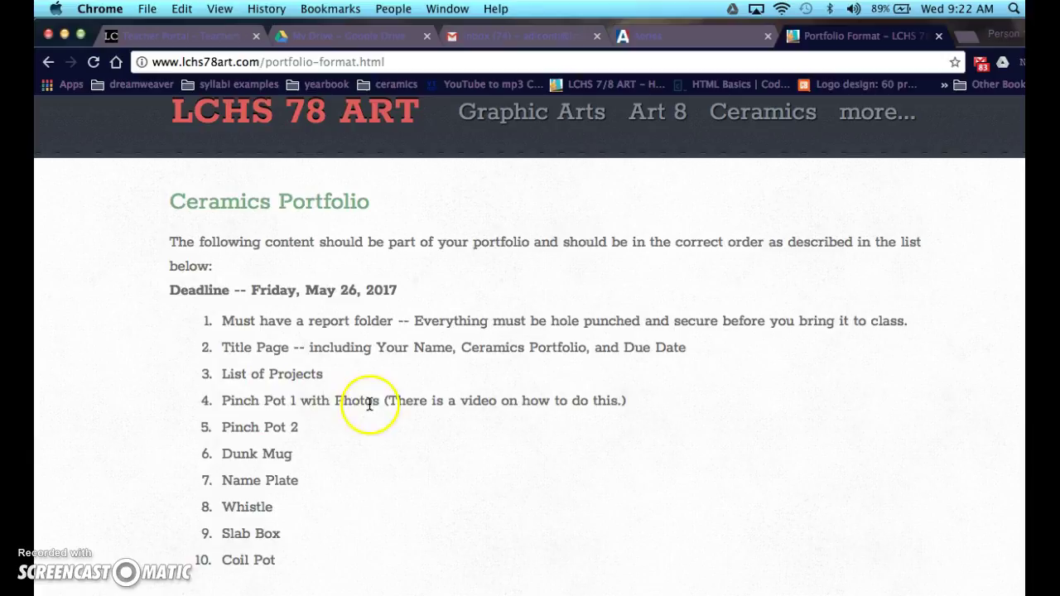
{"action": "left_click", "coordinate": [209, 404]}
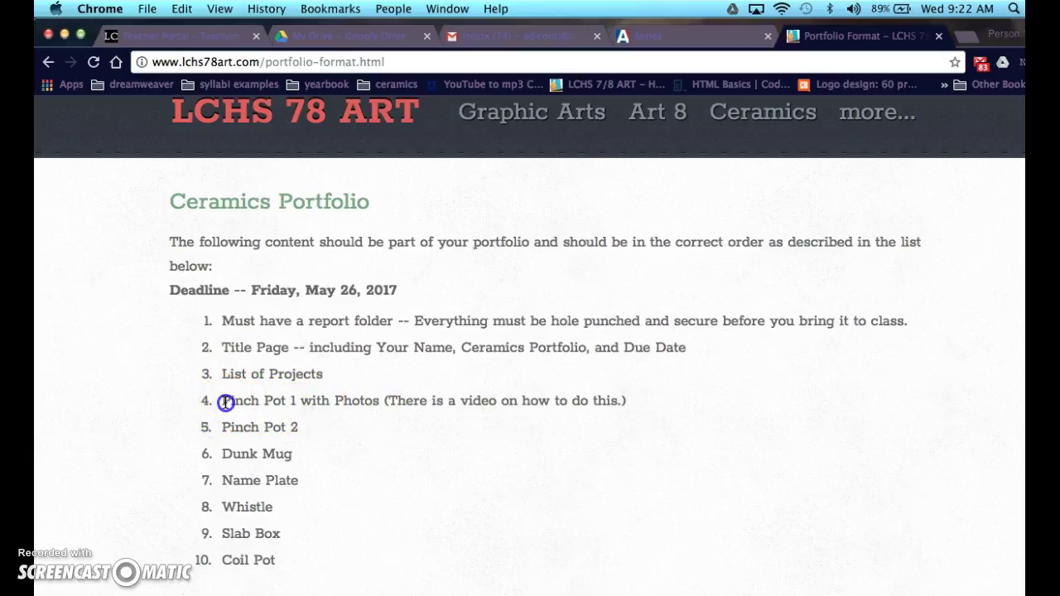
{"action": "left_click_drag", "start_coordinate": [224, 402], "coordinate": [301, 403]}
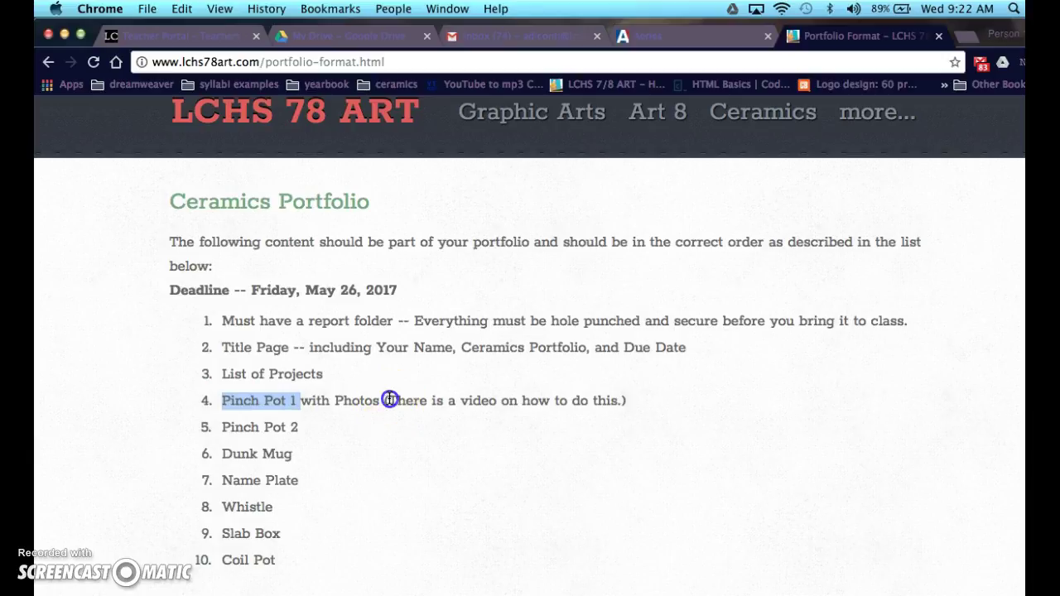
{"action": "left_click_drag", "start_coordinate": [387, 400], "coordinate": [623, 401]}
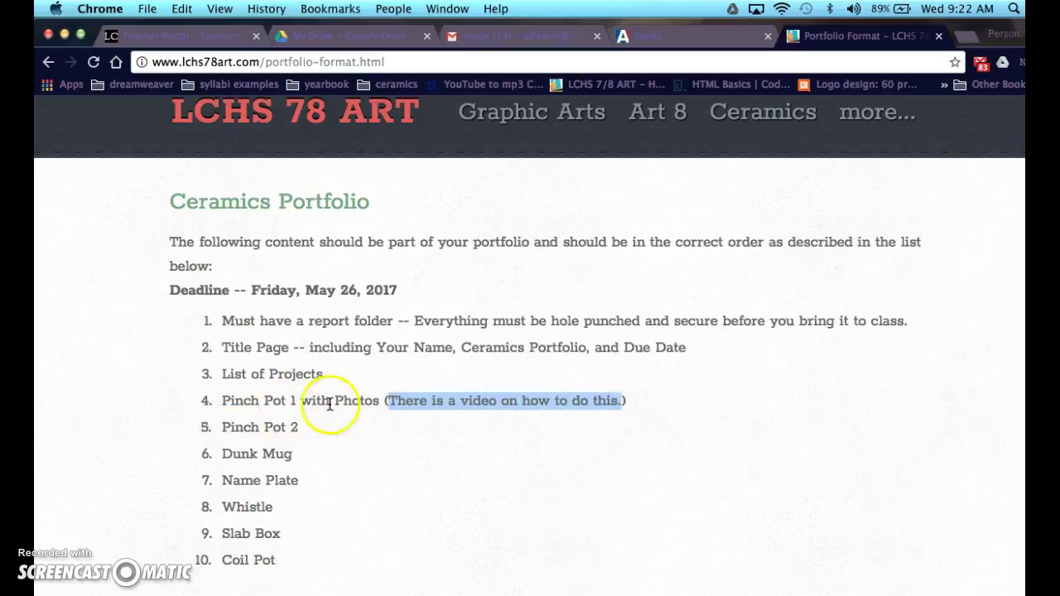
{"action": "left_click_drag", "start_coordinate": [380, 402], "coordinate": [220, 402]}
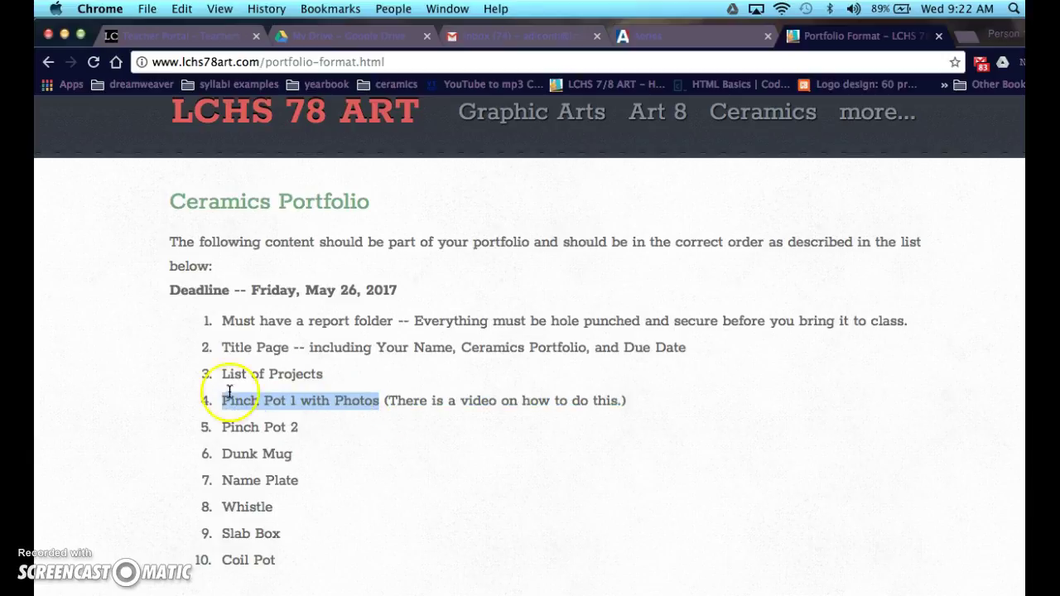
Step: Switch to Google Drive, show the recent files and go through the four pot photos, ending with File_000.jpeg selected
{"action": "left_click", "coordinate": [350, 37]}
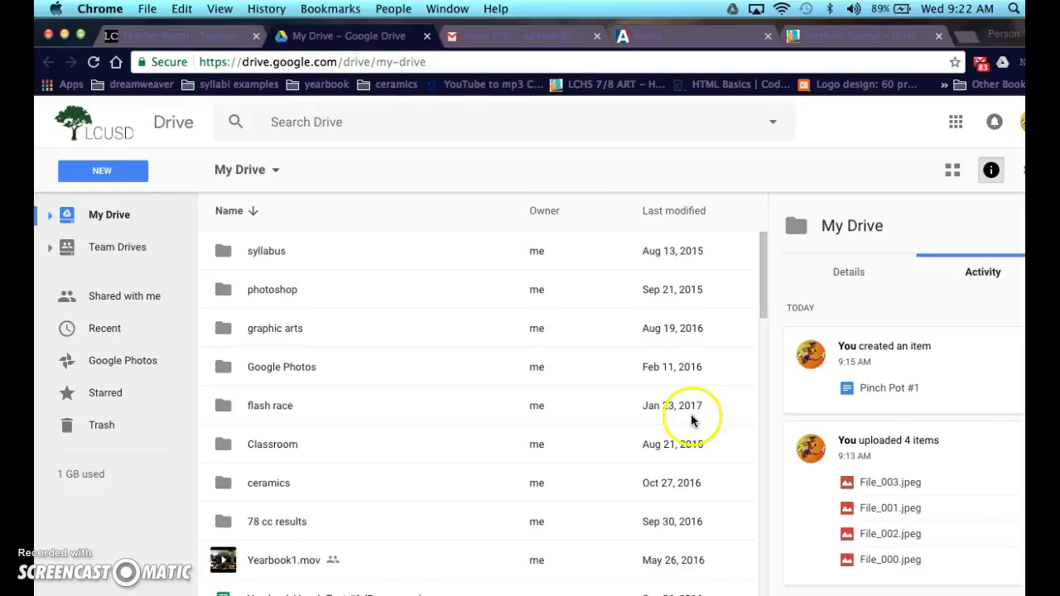
{"action": "left_click", "coordinate": [105, 343]}
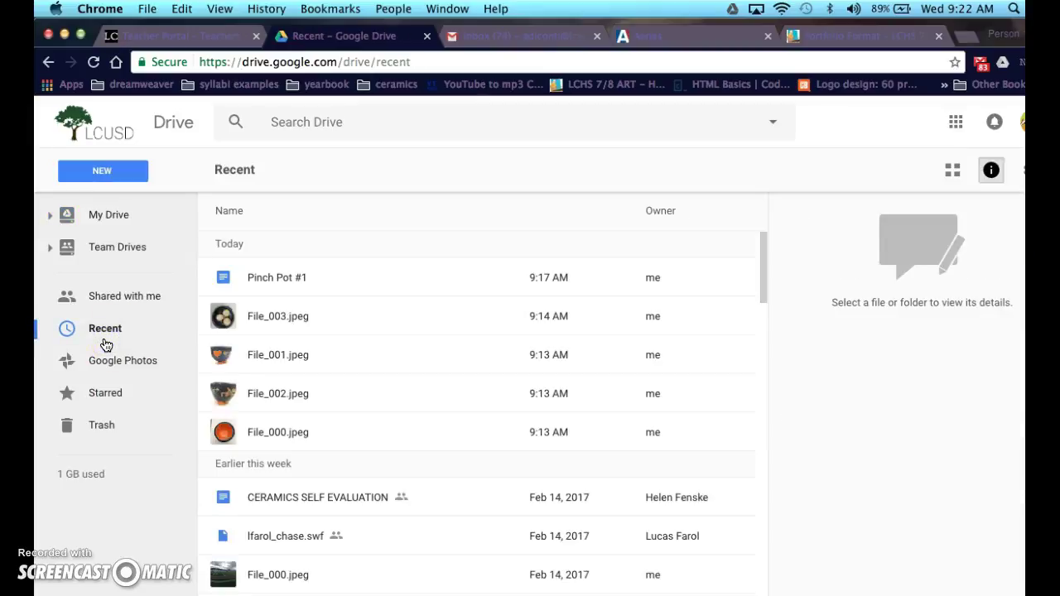
{"action": "left_click", "coordinate": [277, 315]}
{"action": "left_click", "coordinate": [274, 355]}
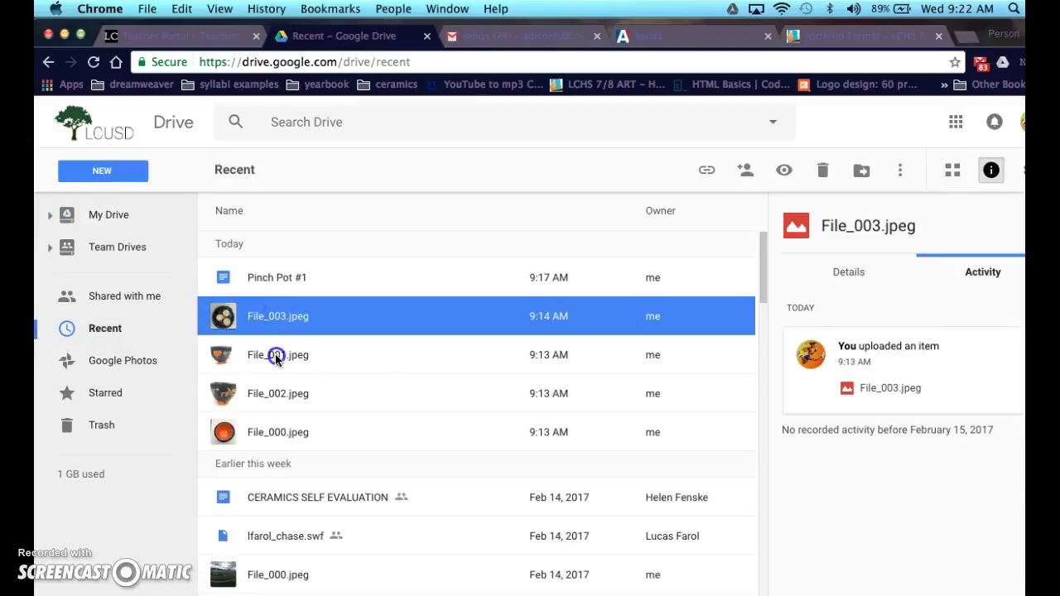
{"action": "left_click", "coordinate": [273, 405]}
{"action": "left_click", "coordinate": [272, 436]}
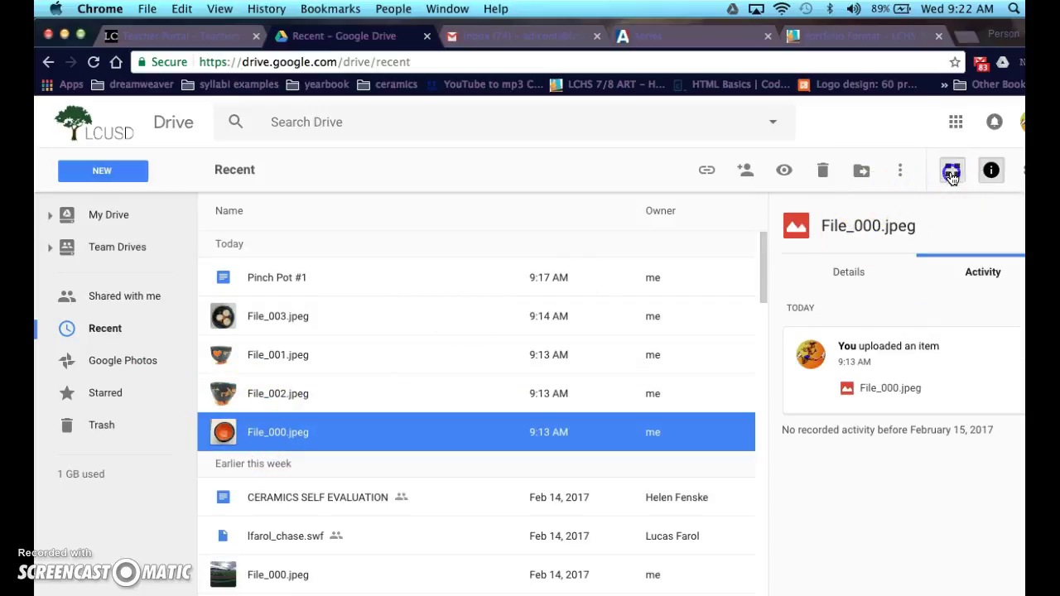
Step: Display the recent Drive files as a grid of thumbnails
{"action": "left_click", "coordinate": [953, 170]}
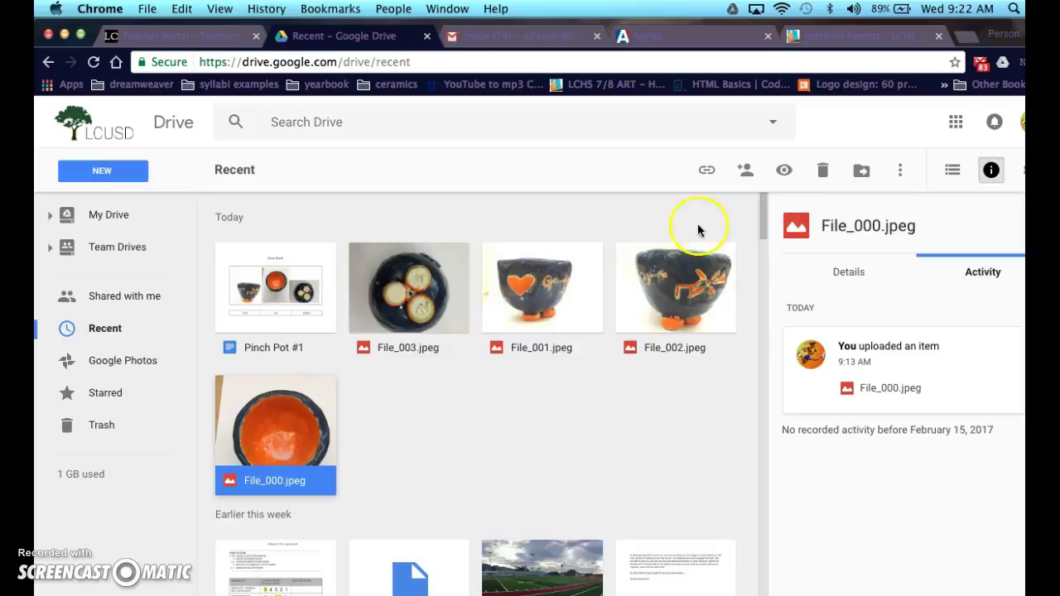
{"action": "left_click", "coordinate": [958, 175]}
{"action": "left_click", "coordinate": [952, 173]}
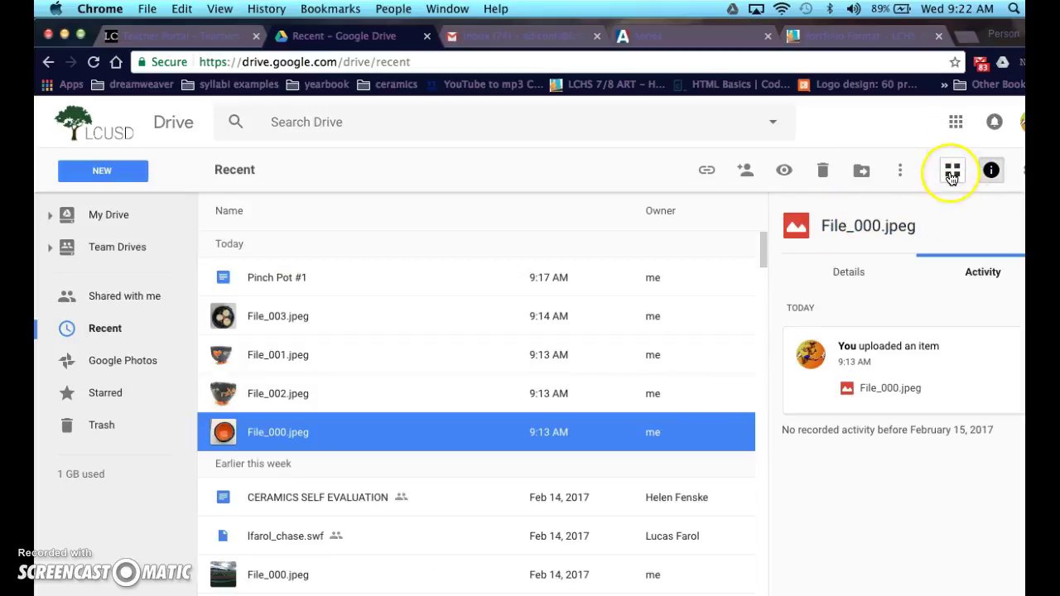
{"action": "left_click", "coordinate": [952, 173]}
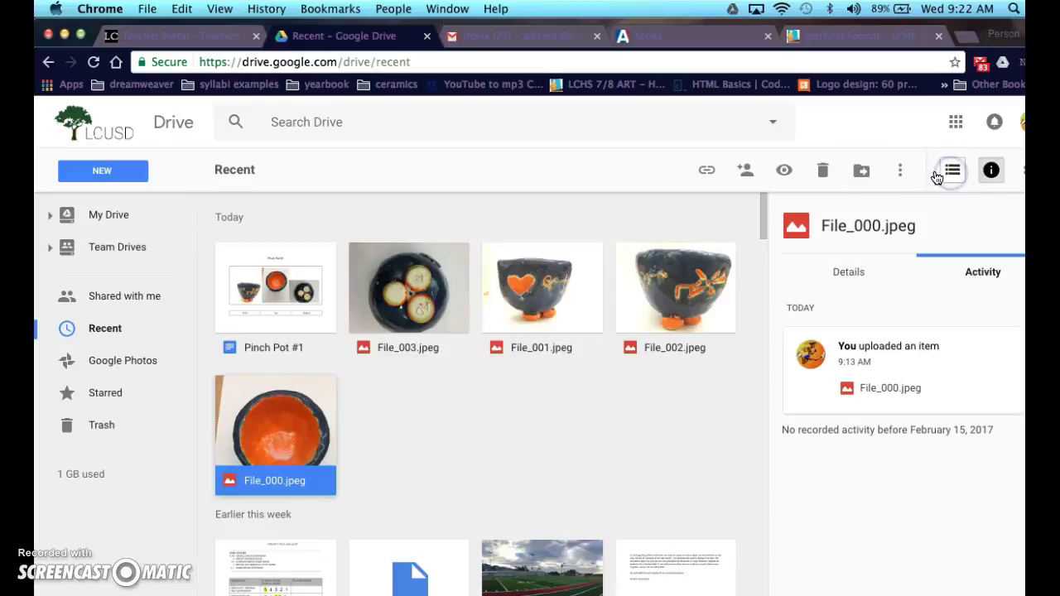
Step: Examine the pinch pot views in the photos File_000.jpeg through File_003.jpeg
{"action": "right_click", "coordinate": [386, 309]}
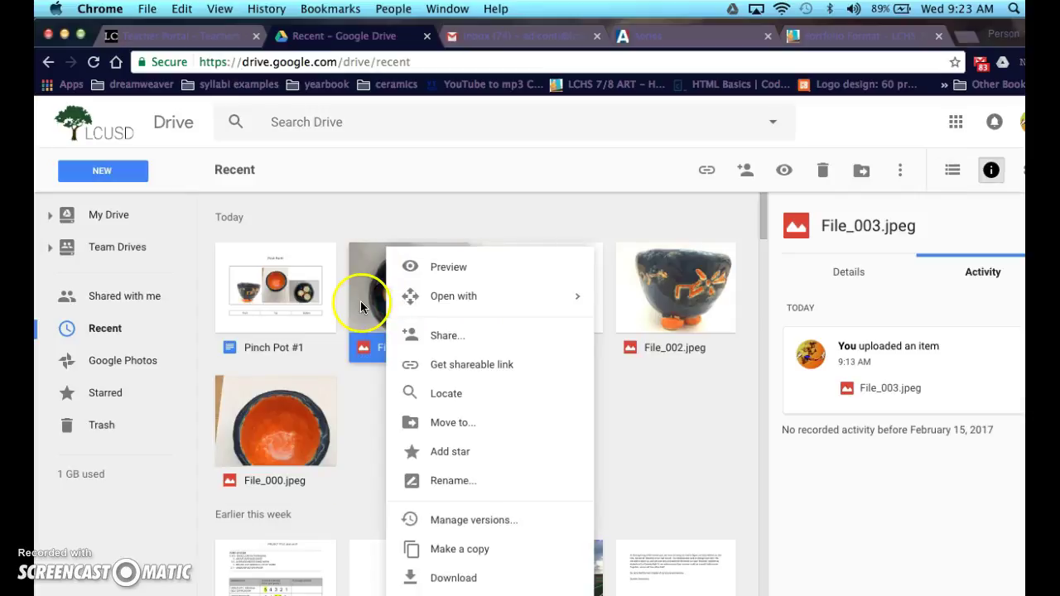
{"action": "left_click", "coordinate": [655, 304]}
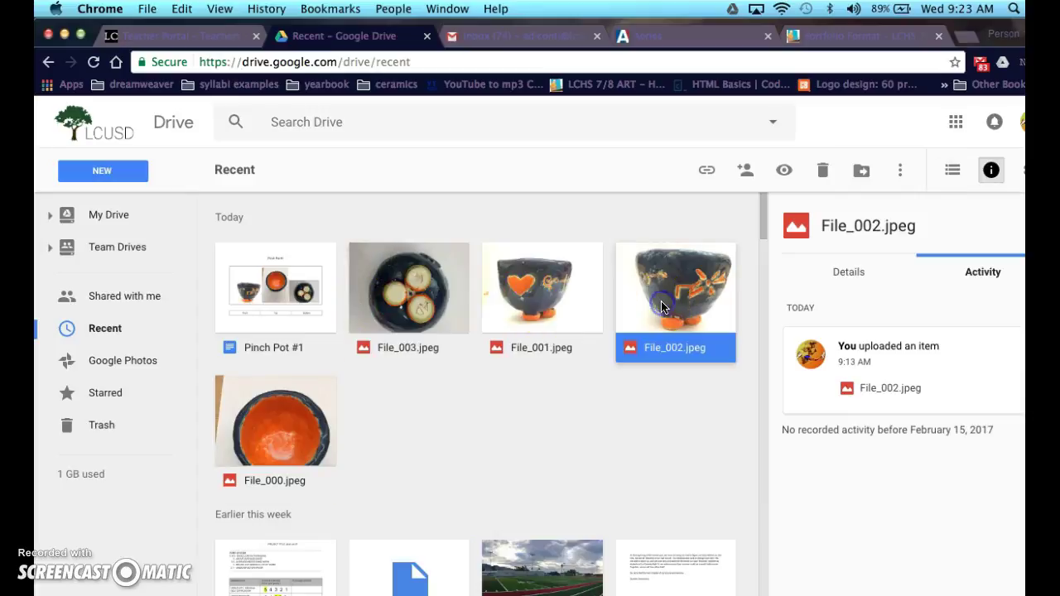
{"action": "left_click", "coordinate": [514, 290]}
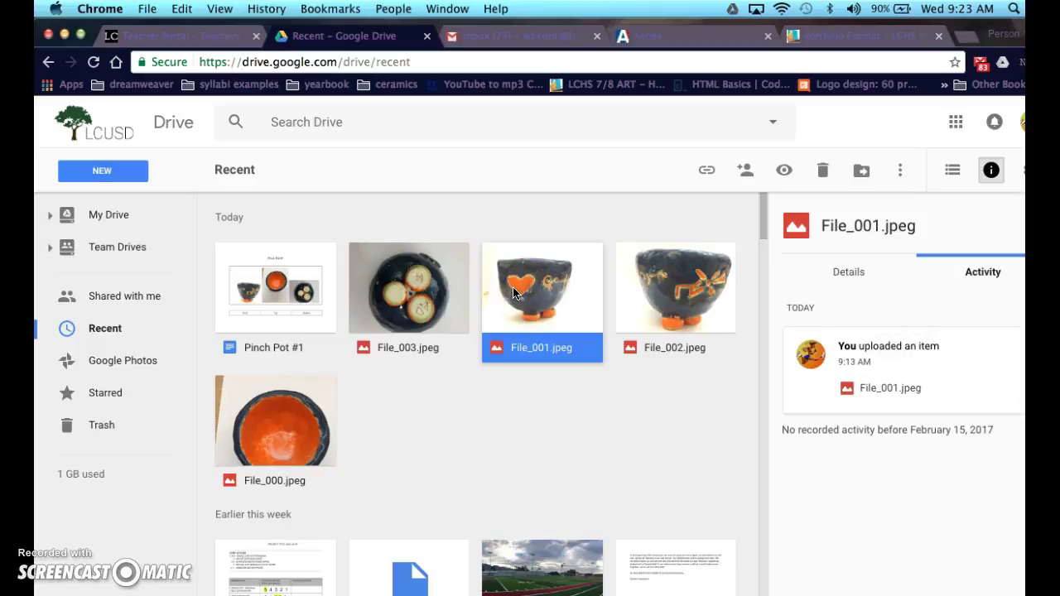
{"action": "left_click", "coordinate": [419, 305]}
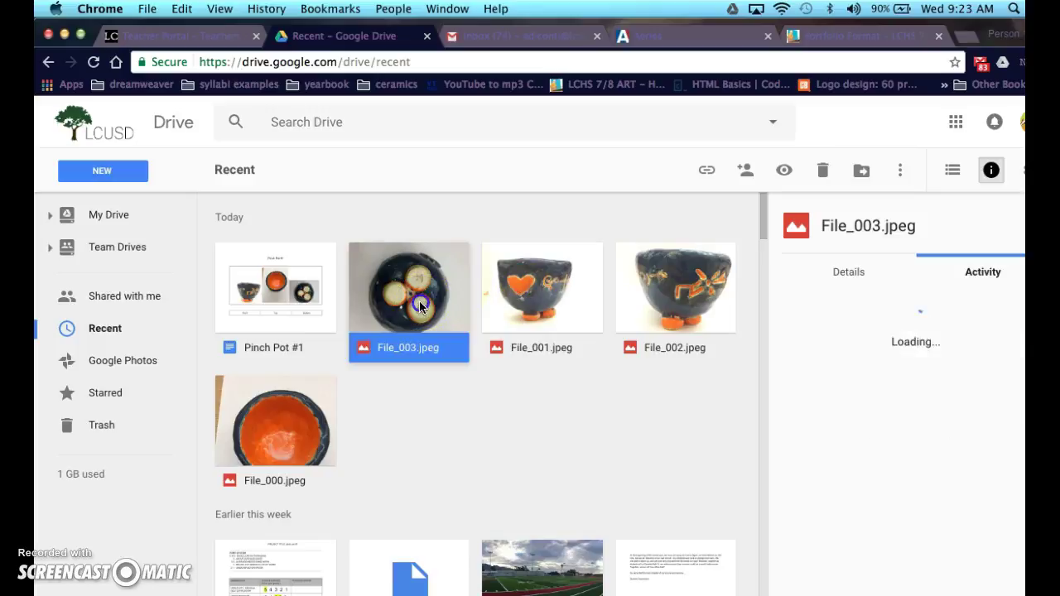
{"action": "left_click", "coordinate": [303, 431]}
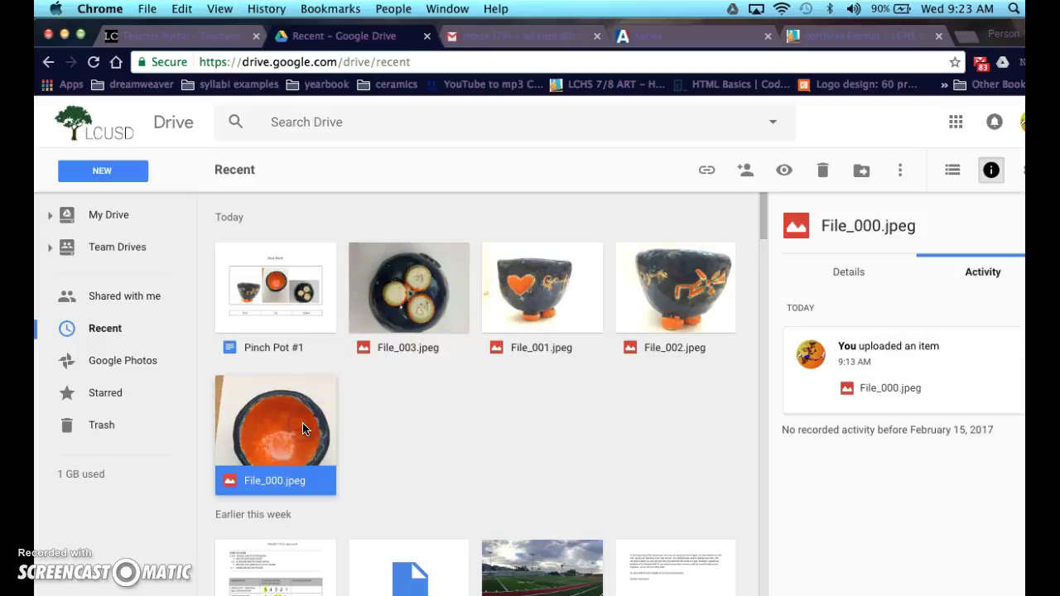
{"action": "left_click", "coordinate": [465, 302]}
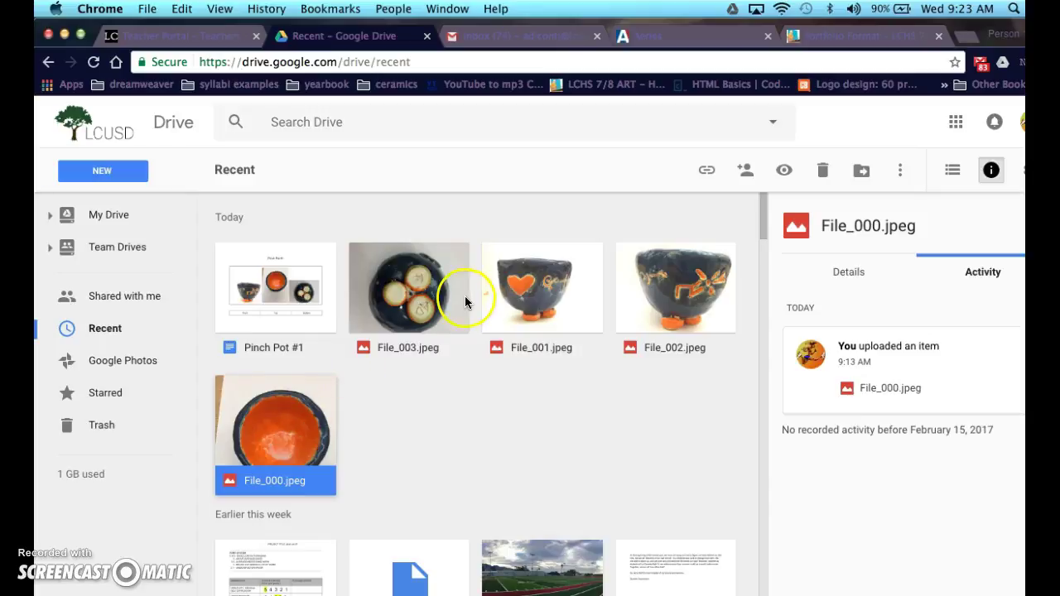
{"action": "left_click", "coordinate": [417, 300]}
{"action": "left_click", "coordinate": [554, 291]}
{"action": "left_click", "coordinate": [669, 290]}
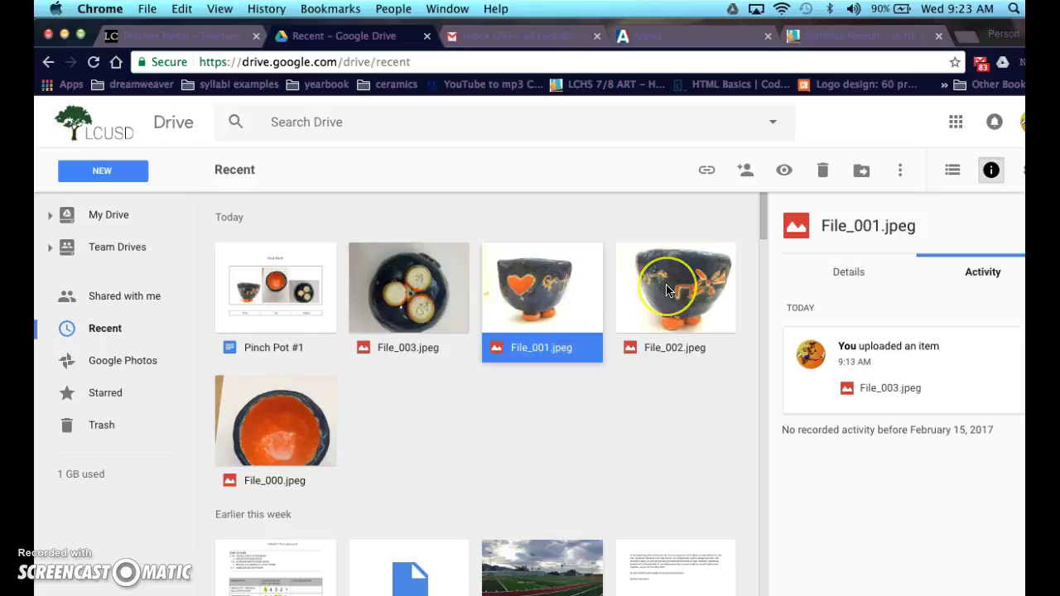
Step: Compare the pot's bottom view in File_003.jpeg with the side views in File_001.jpeg and File_002.jpeg
{"action": "left_click", "coordinate": [414, 310]}
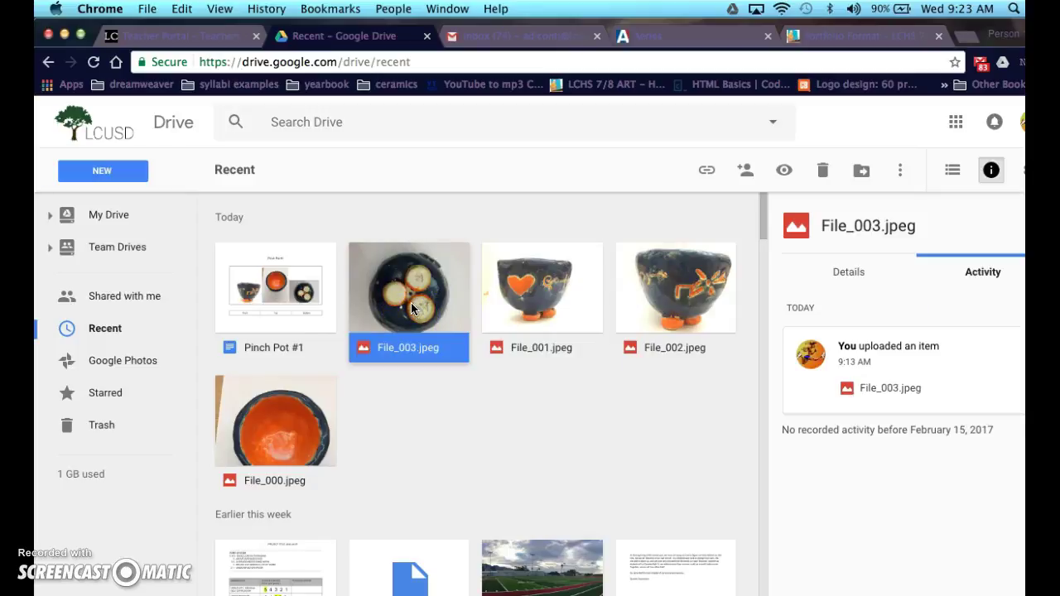
{"action": "left_click", "coordinate": [406, 284]}
{"action": "left_click", "coordinate": [539, 309]}
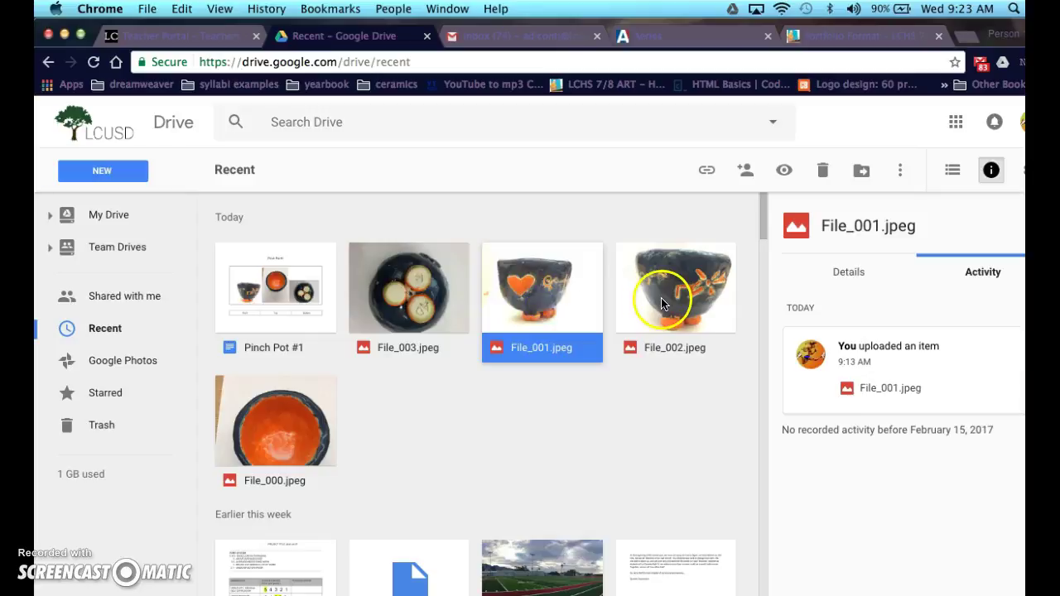
{"action": "left_click", "coordinate": [661, 304]}
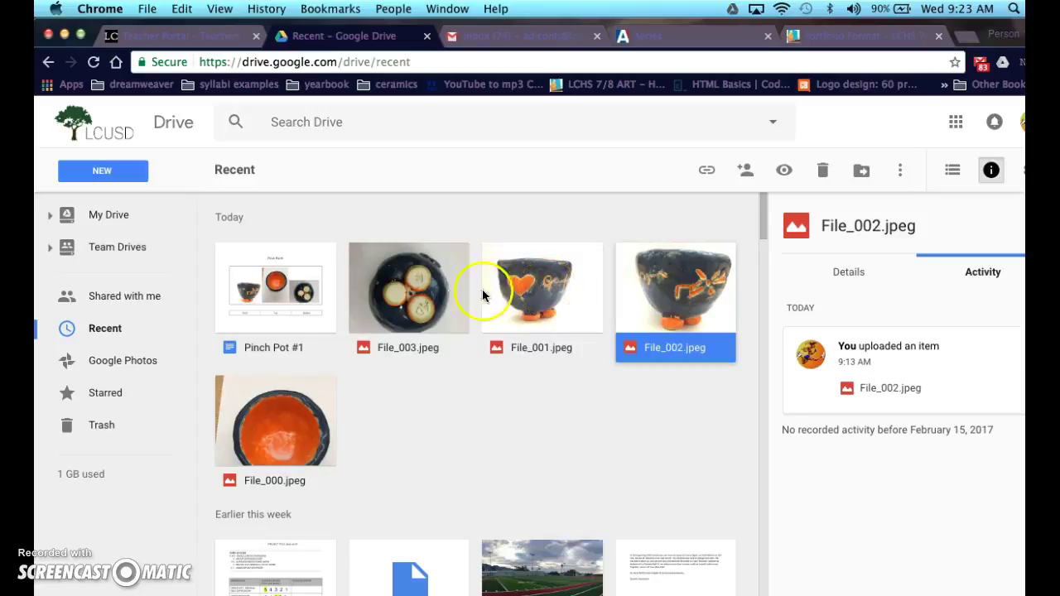
Step: Open the Pinch Pot #1 document and examine its layout of title, framed photos and Front, Top and Bottom labels
{"action": "left_click", "coordinate": [278, 284]}
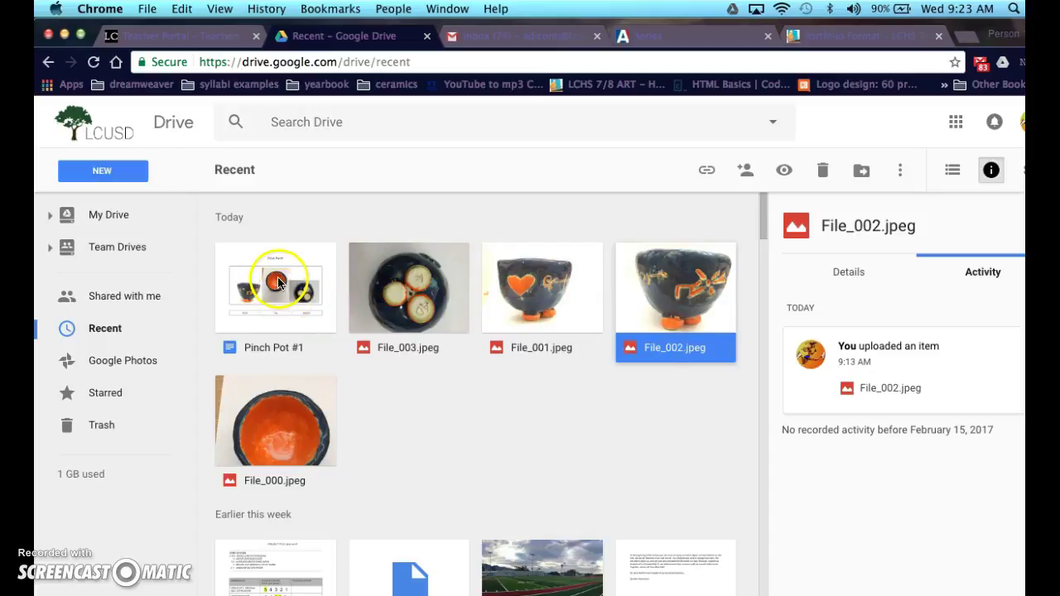
{"action": "left_click", "coordinate": [279, 283]}
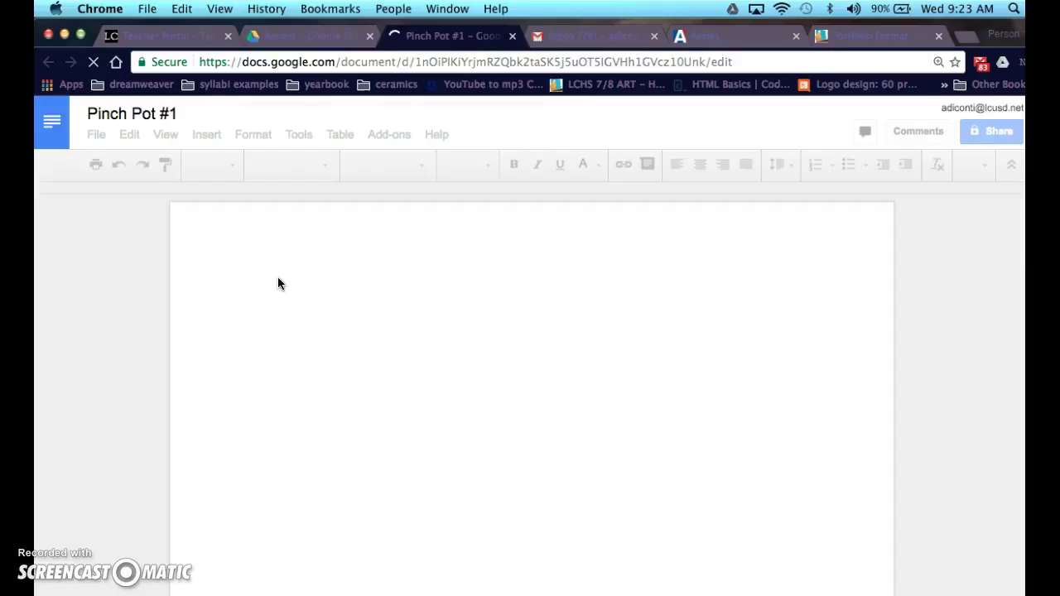
{"action": "left_click", "coordinate": [497, 256]}
{"action": "left_click", "coordinate": [940, 425]}
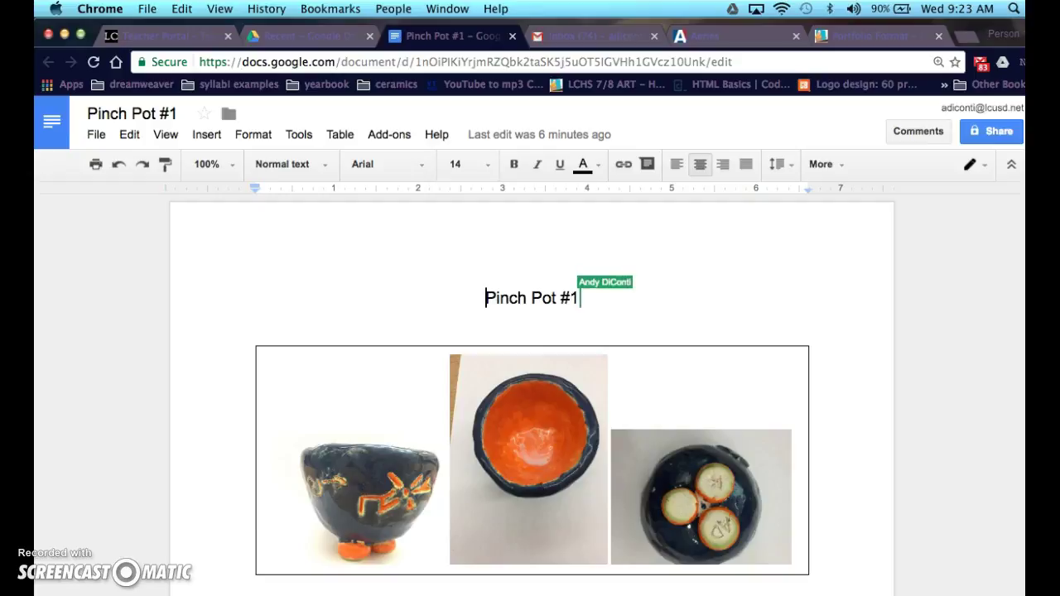
{"action": "scroll", "coordinate": [530, 397], "scroll_direction": "down", "scroll_amount": 3}
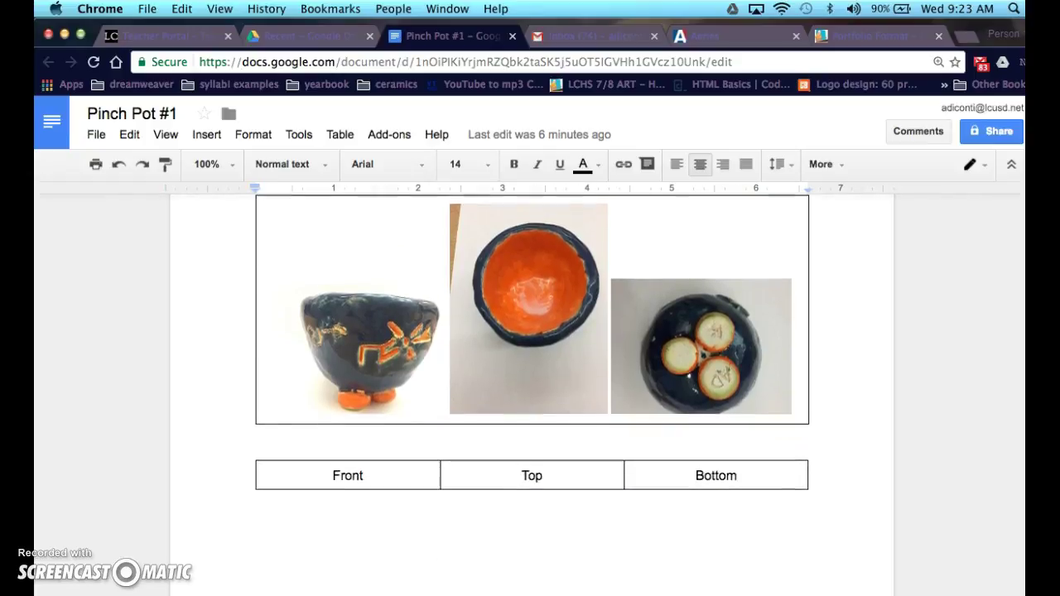
{"action": "scroll", "coordinate": [530, 398], "scroll_direction": "up", "scroll_amount": 3}
{"action": "scroll", "coordinate": [530, 398], "scroll_direction": "down", "scroll_amount": 1}
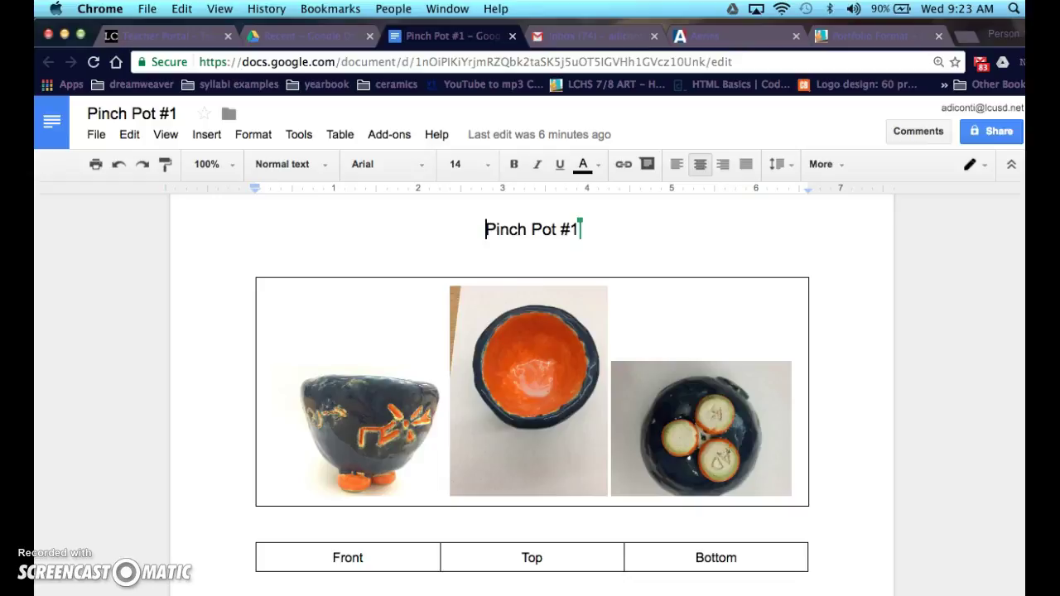
{"action": "scroll", "coordinate": [530, 398], "scroll_direction": "up", "scroll_amount": 1}
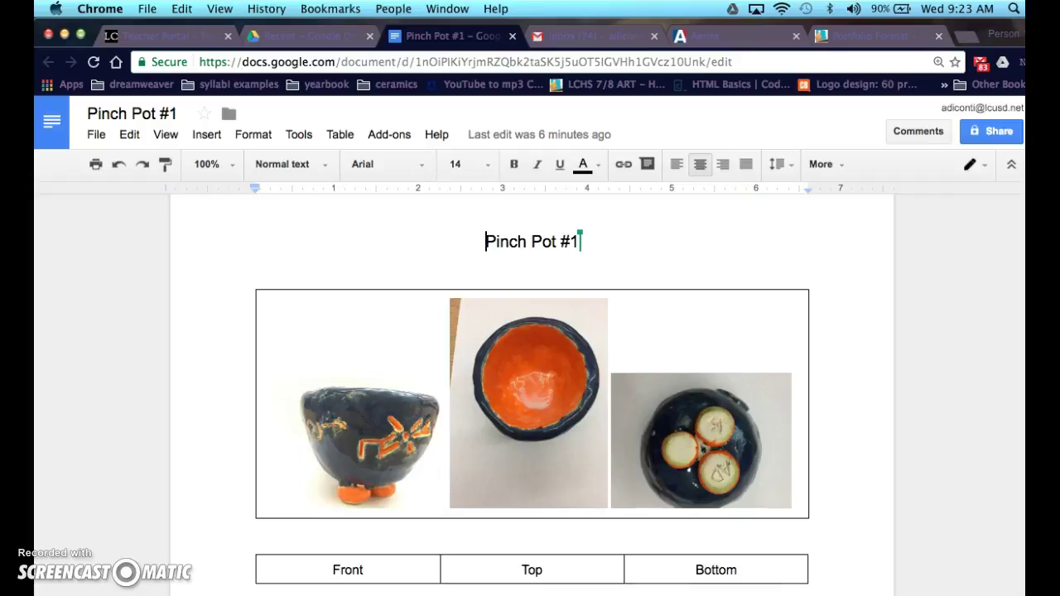
{"action": "scroll", "coordinate": [530, 398], "scroll_direction": "up", "scroll_amount": 3}
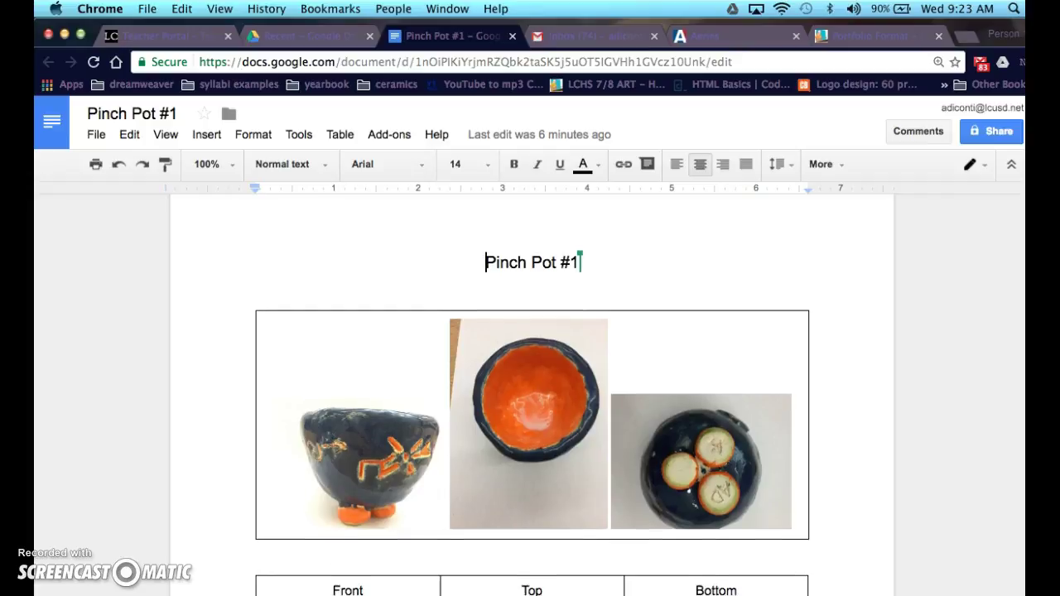
{"action": "scroll", "coordinate": [530, 398], "scroll_direction": "down", "scroll_amount": 3}
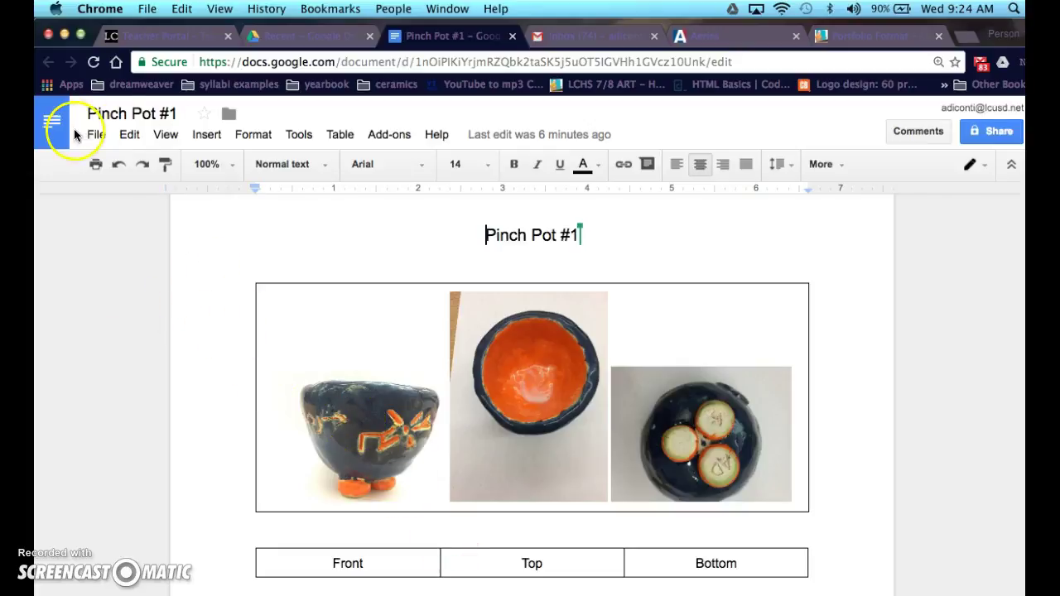
Step: Create a new document and name it Pinch Pot #2
{"action": "left_click", "coordinate": [94, 134]}
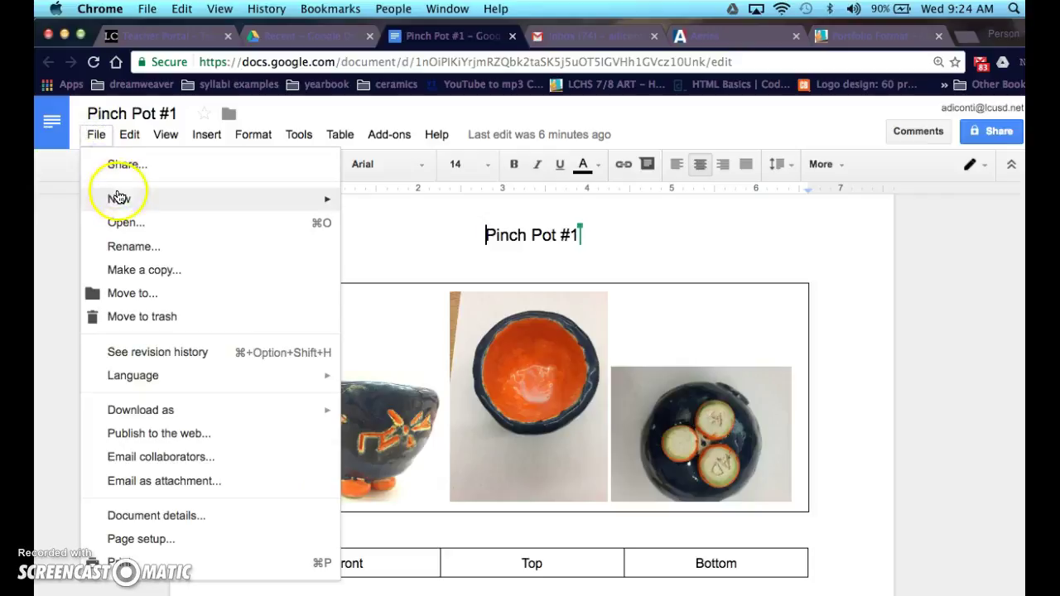
{"action": "mouse_move", "coordinate": [118, 199]}
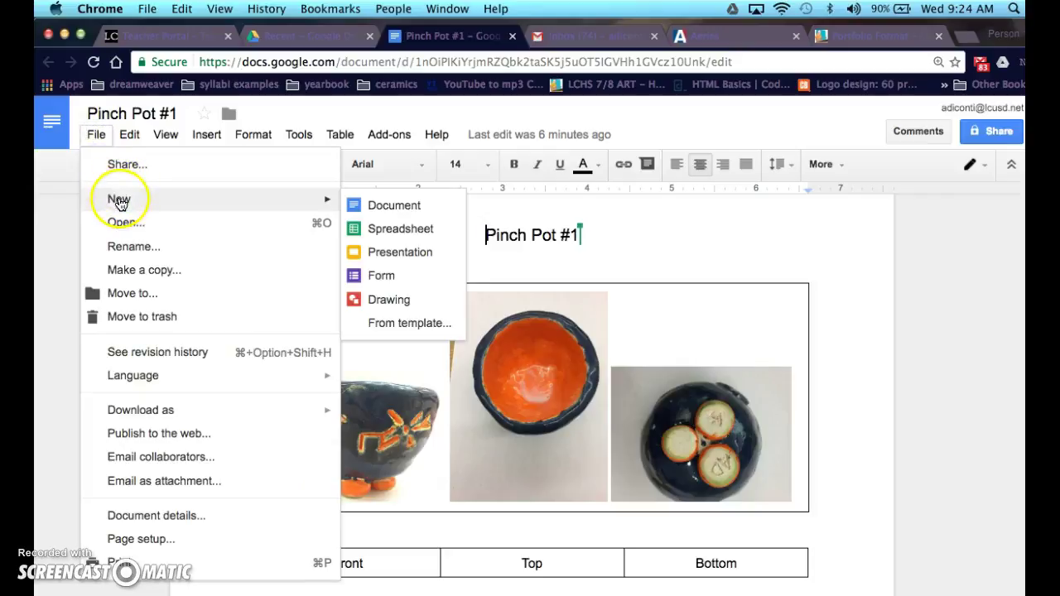
{"action": "left_click", "coordinate": [404, 217]}
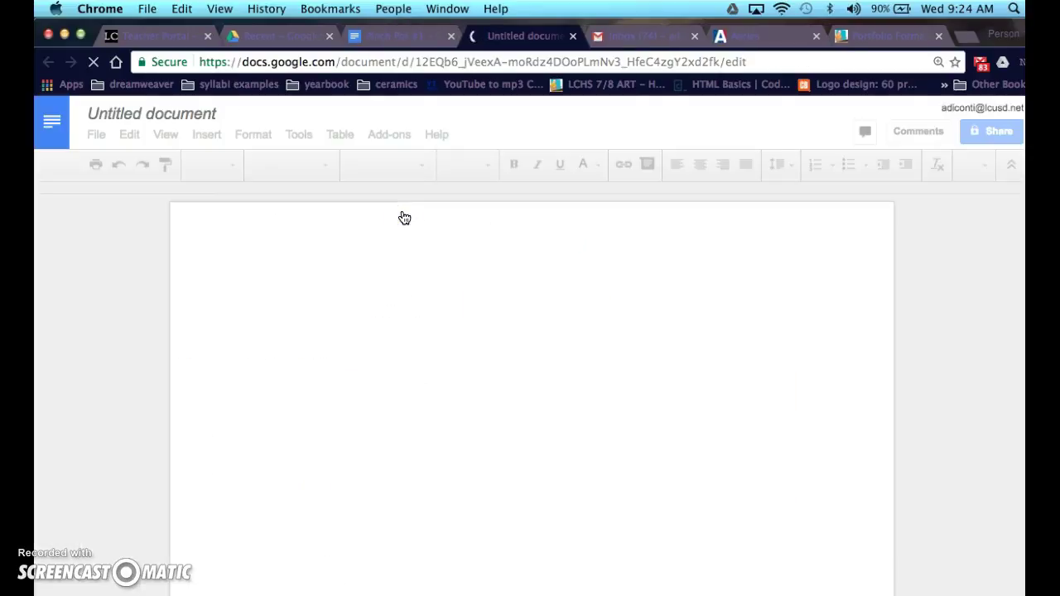
{"action": "left_click", "coordinate": [131, 114]}
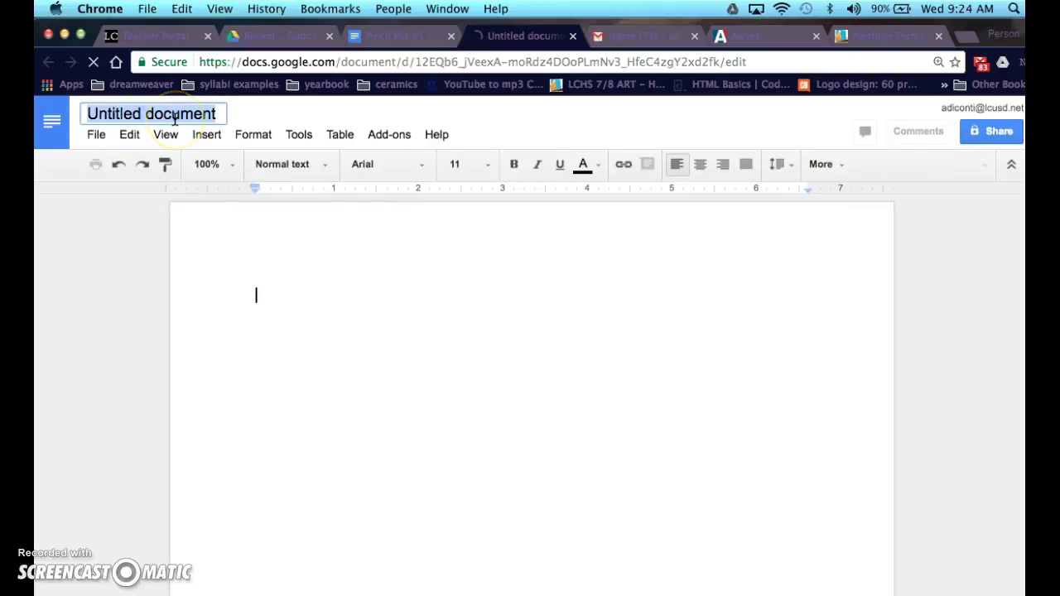
{"action": "type", "text": "Pinch Pot #2"}
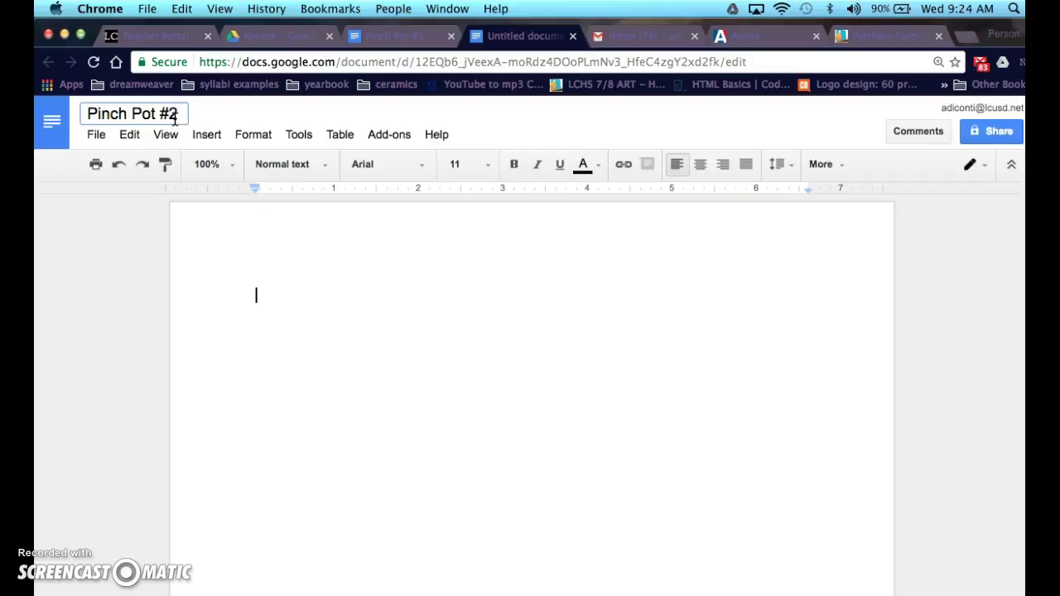
{"action": "left_click", "coordinate": [296, 299]}
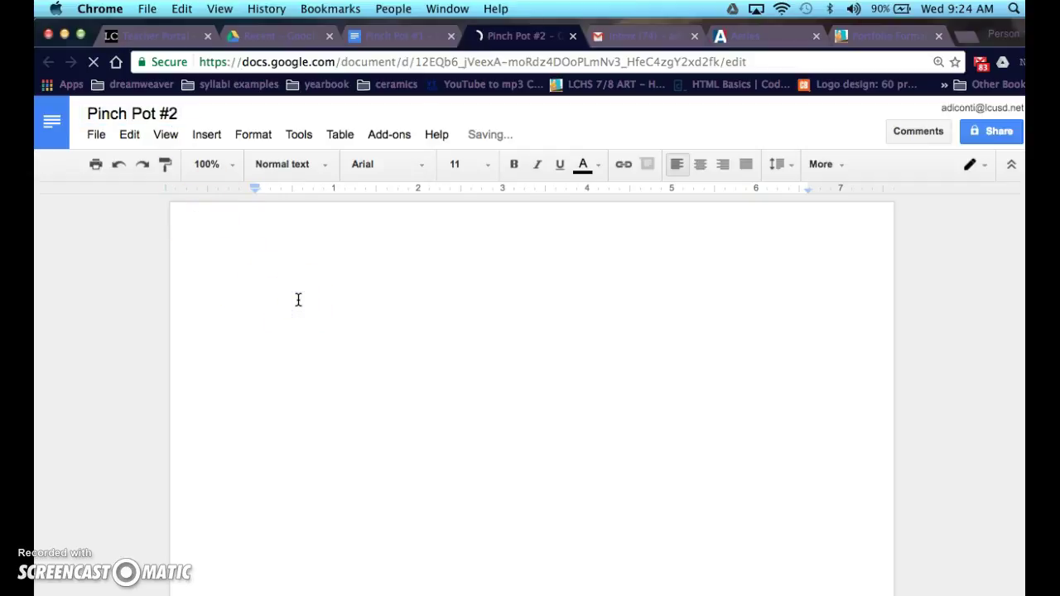
Step: Enter the heading "Pinch Pot #2" at the start of the page, set it to 14 pt and center it
{"action": "left_click", "coordinate": [295, 294]}
{"action": "type", "text": "Pinch Pot #2"}
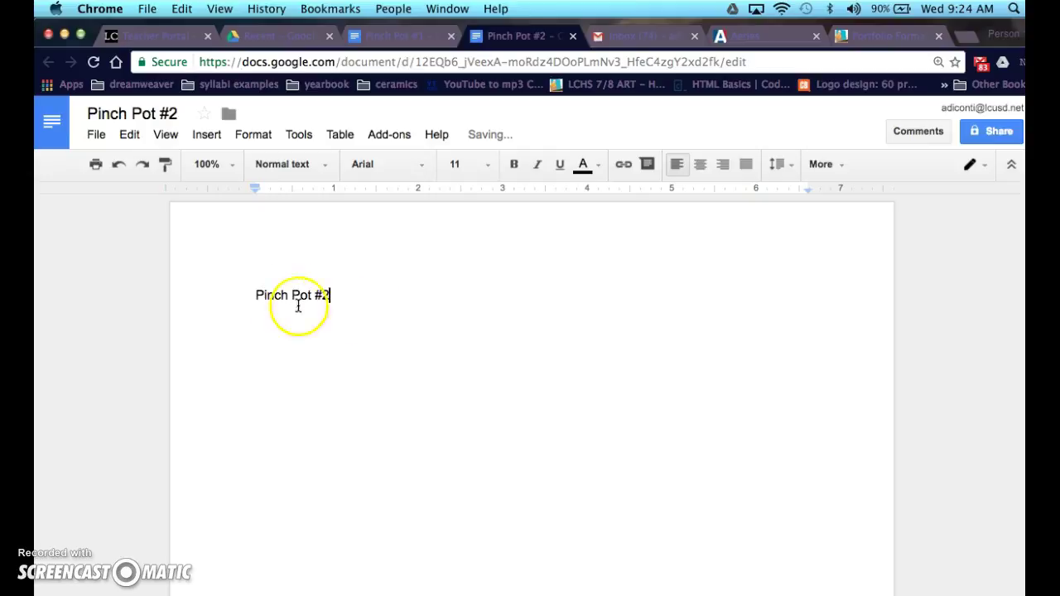
{"action": "left_click", "coordinate": [339, 295]}
{"action": "left_click_drag", "start_coordinate": [339, 295], "coordinate": [239, 293]}
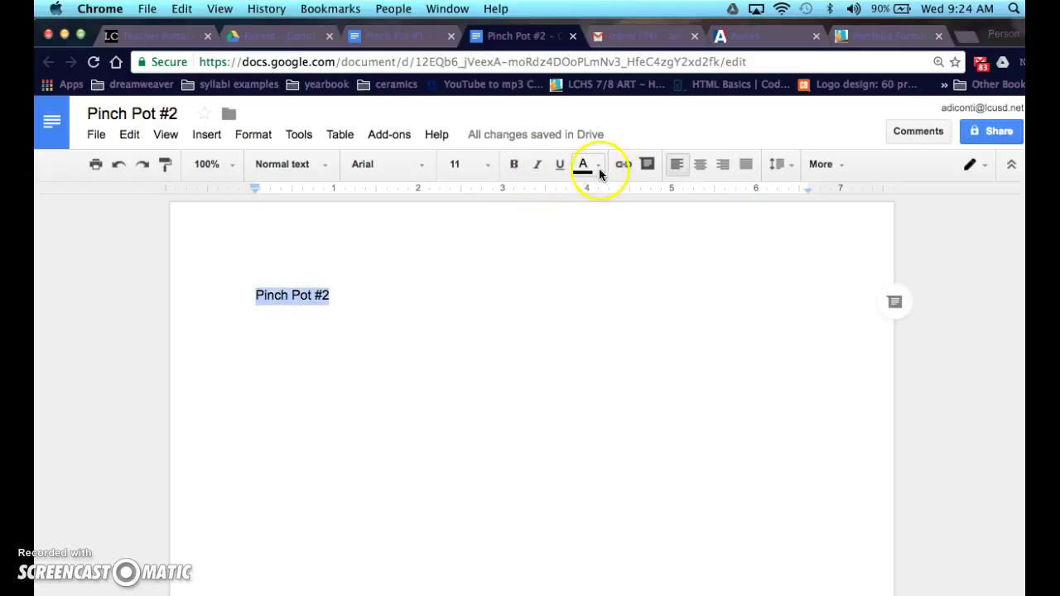
{"action": "left_click", "coordinate": [490, 166]}
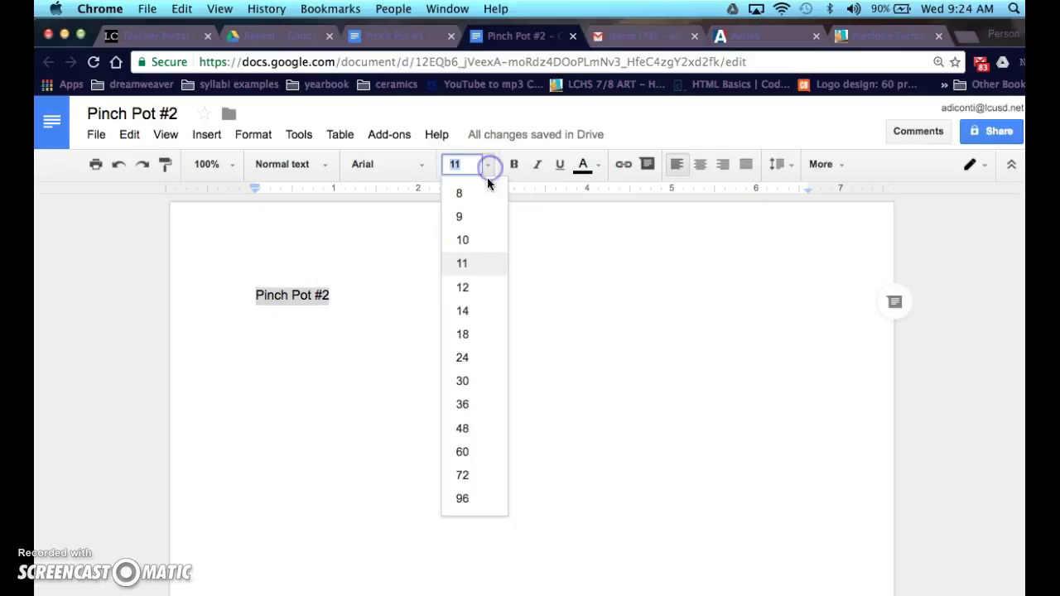
{"action": "left_click", "coordinate": [467, 310]}
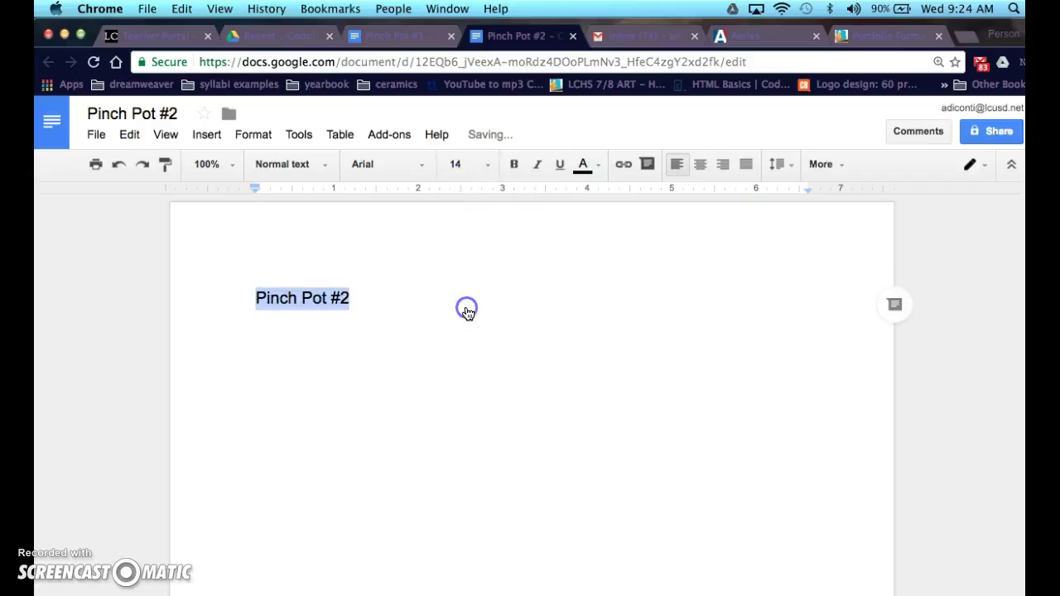
{"action": "left_click", "coordinate": [702, 166]}
{"action": "left_click", "coordinate": [603, 301]}
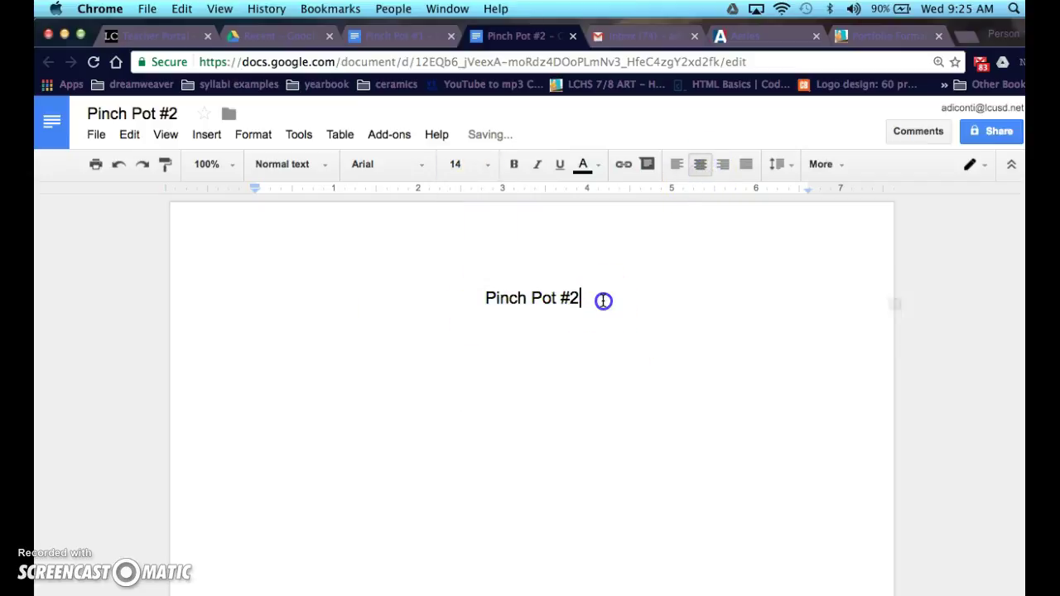
Step: Insert a 1 x 1 table on a new line below the Pinch Pot #2 heading
{"action": "key", "text": "Return"}
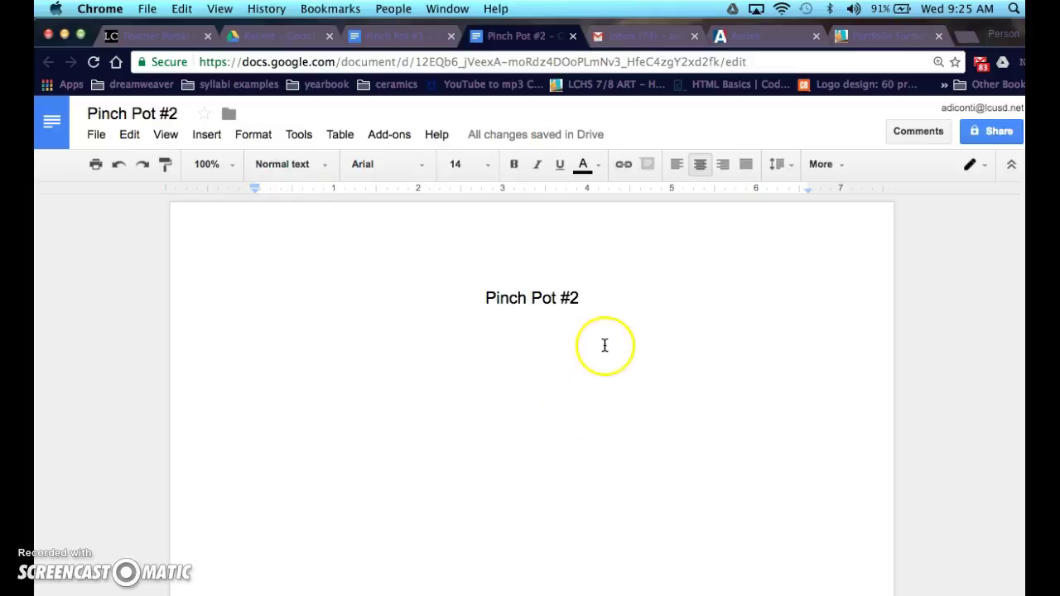
{"action": "left_click", "coordinate": [540, 354]}
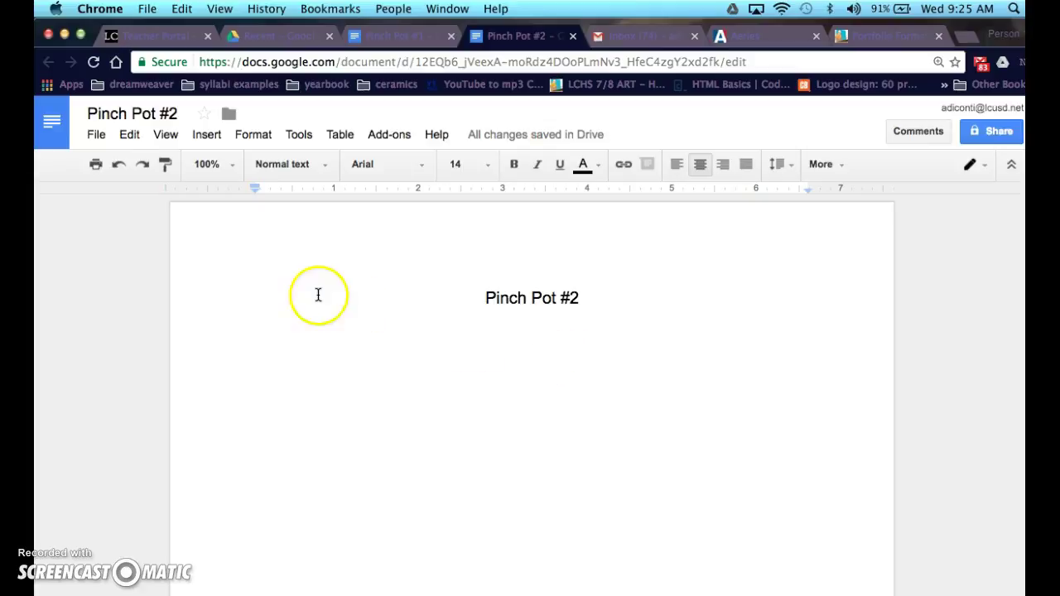
{"action": "left_click", "coordinate": [212, 141]}
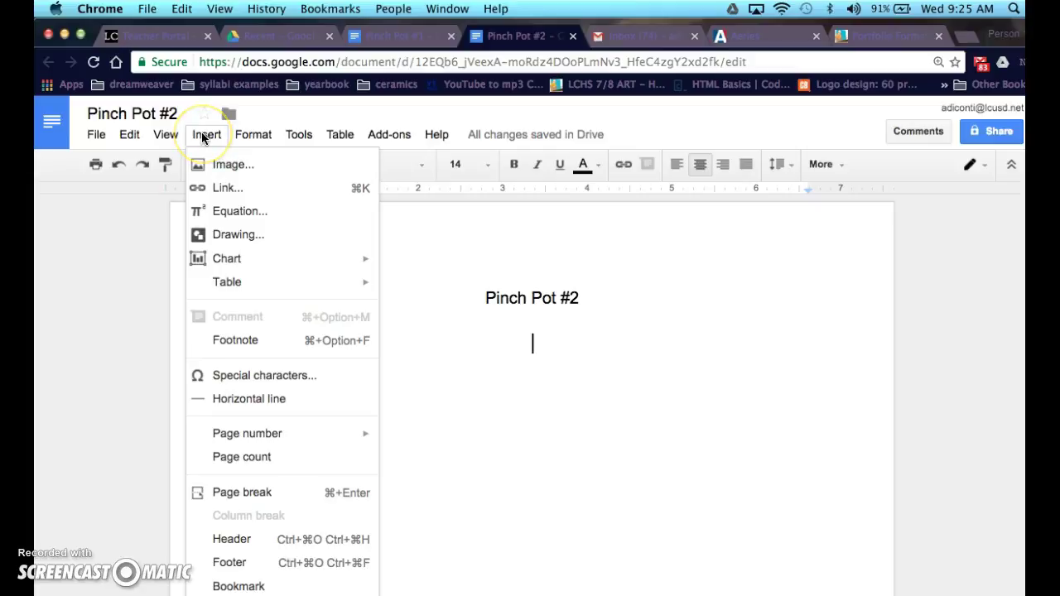
{"action": "mouse_move", "coordinate": [208, 280]}
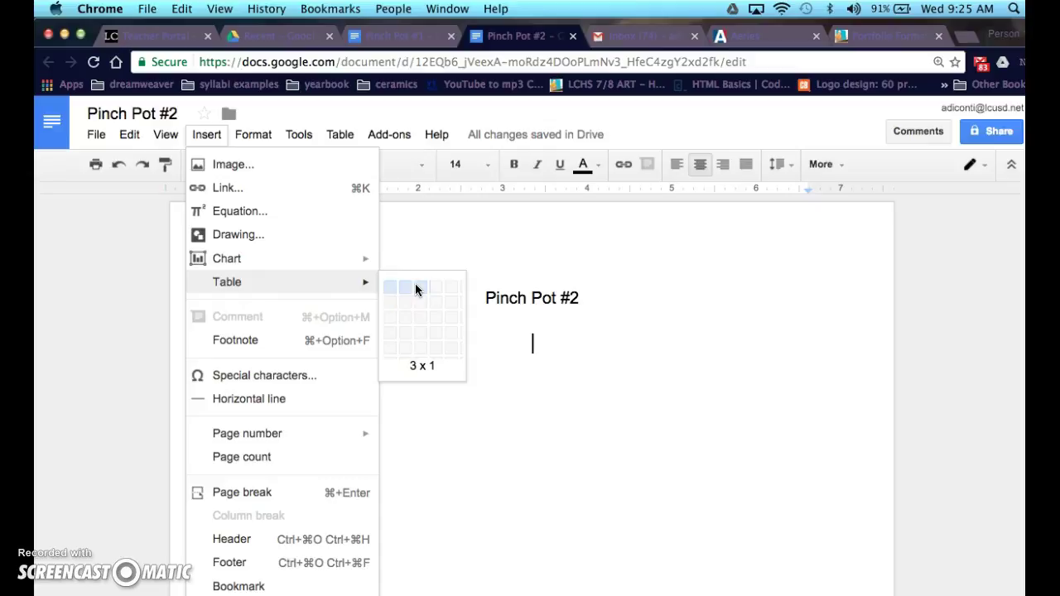
{"action": "left_click", "coordinate": [386, 295]}
{"action": "left_click", "coordinate": [389, 295]}
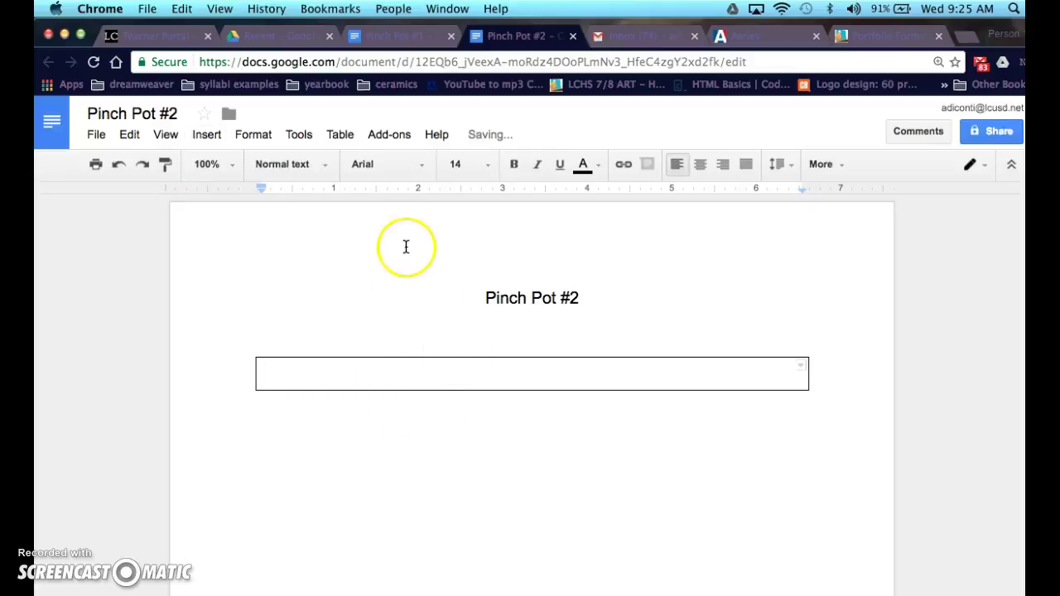
Step: Insert File_001.jpeg from the recent Google Drive images into the table cell and shrink it to about a third of the cell's width
{"action": "left_click", "coordinate": [203, 138]}
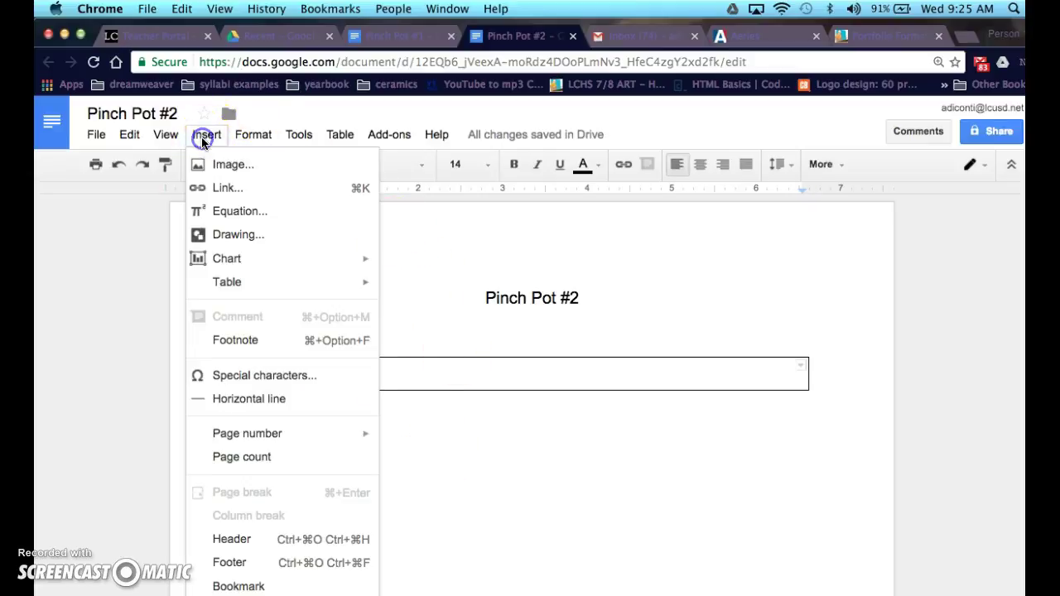
{"action": "left_click", "coordinate": [213, 166]}
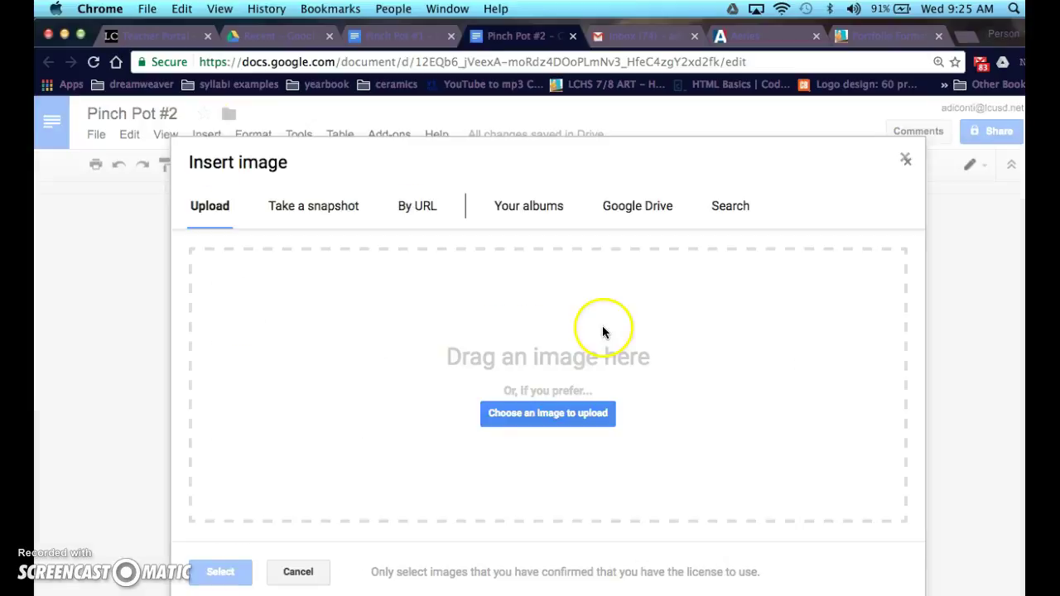
{"action": "left_click", "coordinate": [646, 207]}
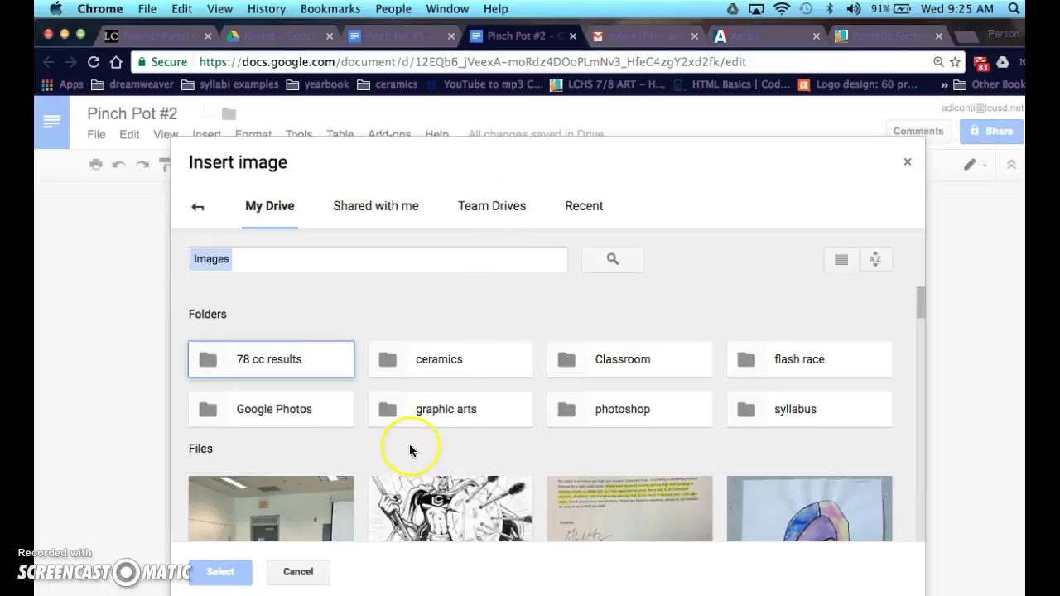
{"action": "left_click", "coordinate": [603, 207]}
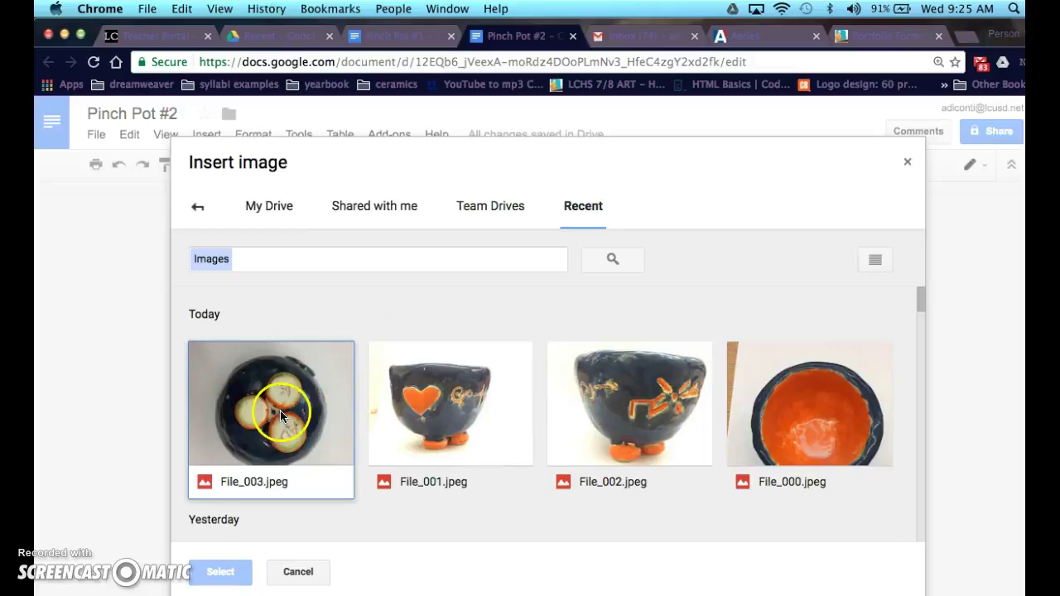
{"action": "double_click", "coordinate": [466, 405]}
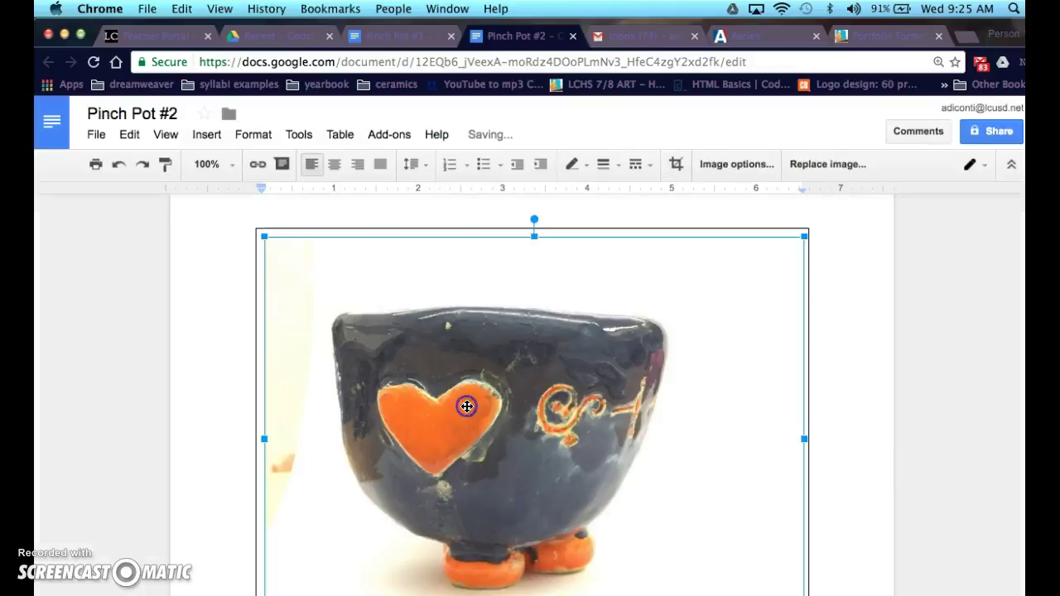
{"action": "left_click_drag", "start_coordinate": [805, 234], "coordinate": [412, 440]}
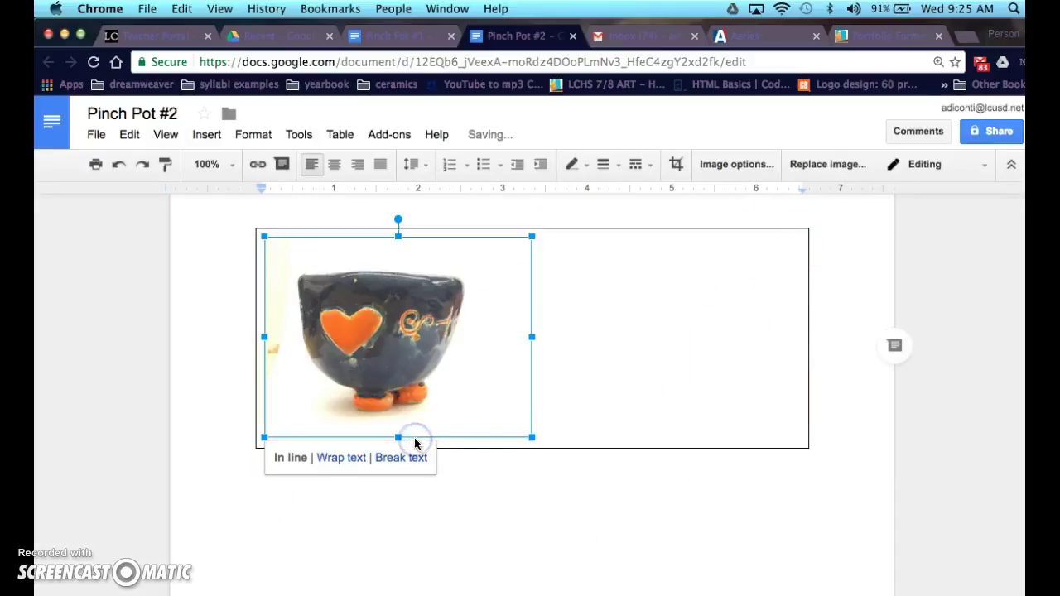
{"action": "left_click_drag", "start_coordinate": [532, 437], "coordinate": [423, 378]}
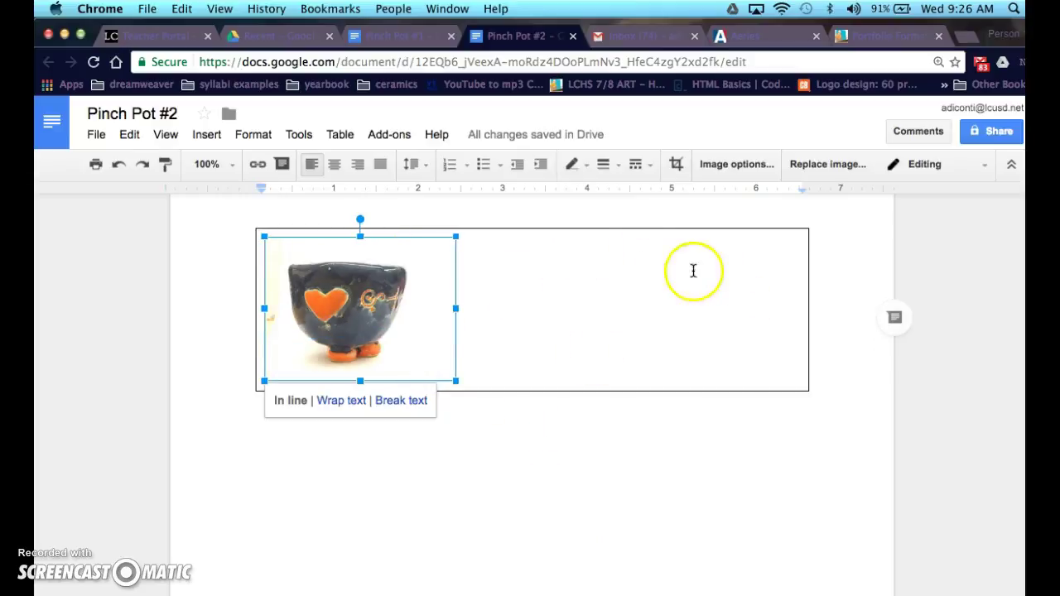
{"action": "left_click", "coordinate": [206, 134]}
{"action": "left_click", "coordinate": [222, 166]}
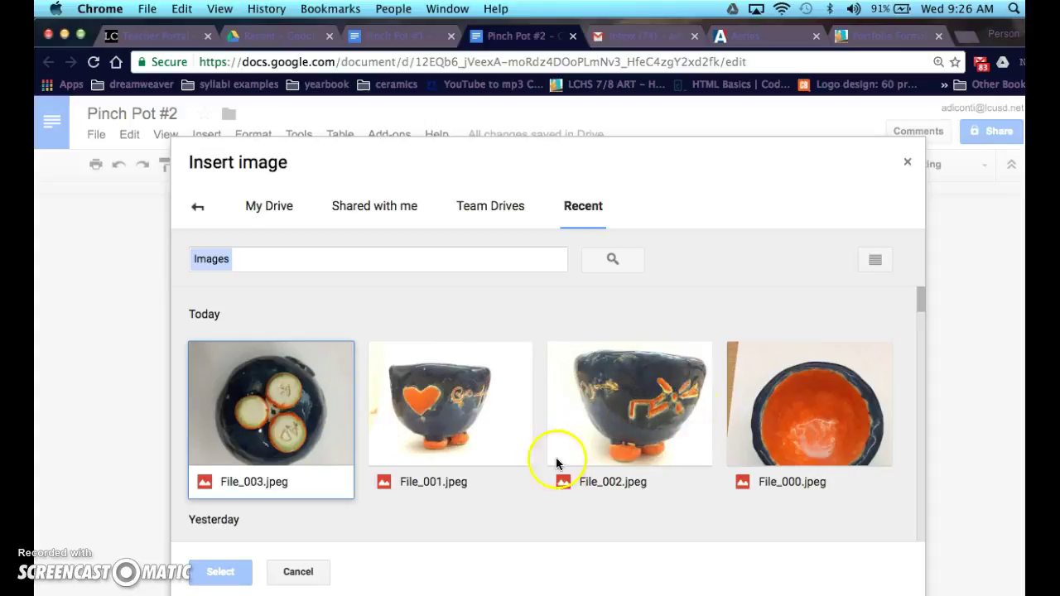
{"action": "double_click", "coordinate": [785, 419]}
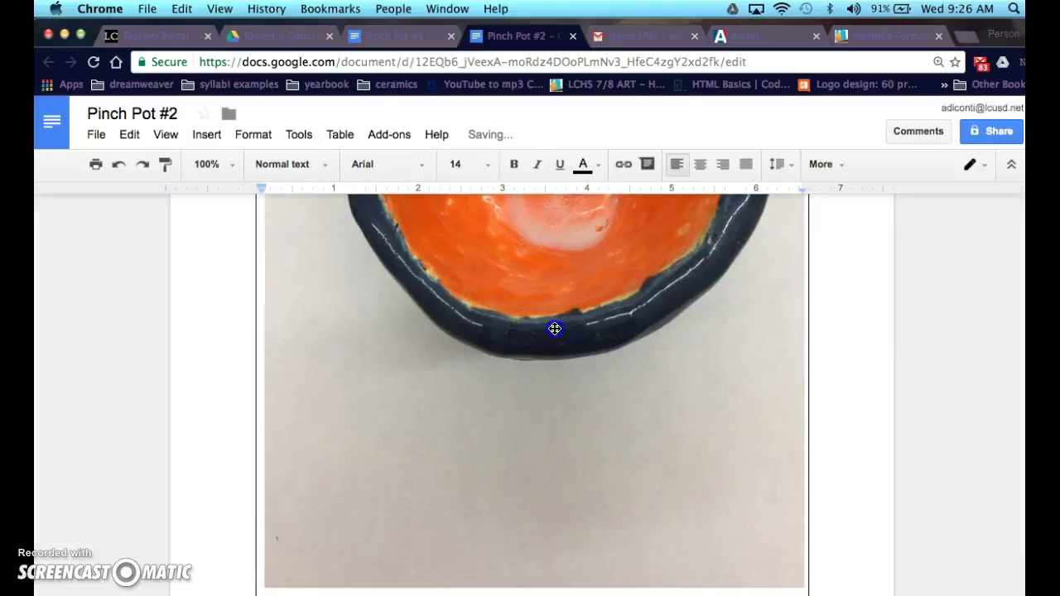
{"action": "key", "text": "super+z"}
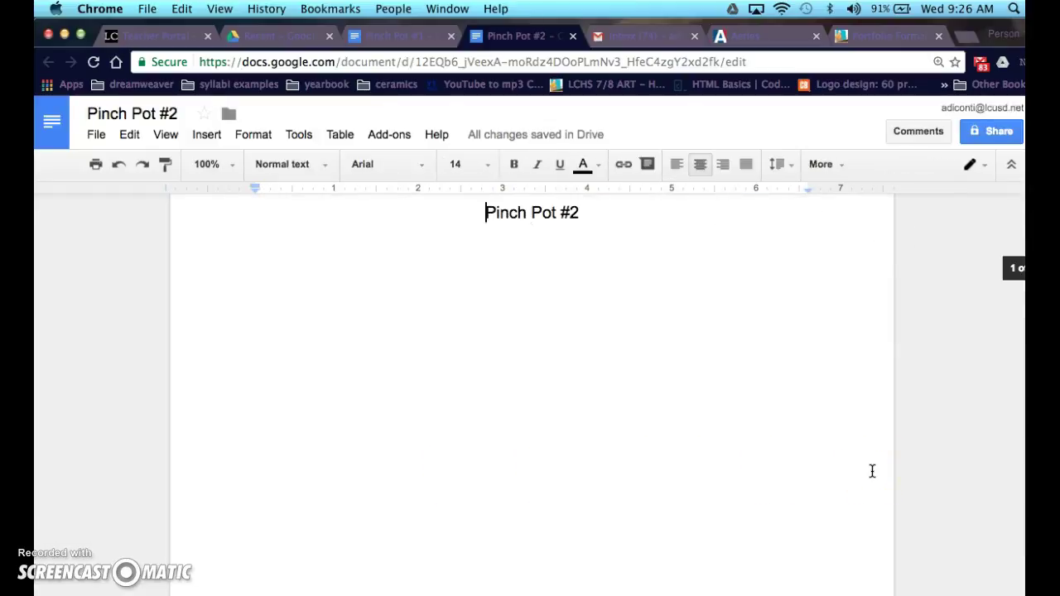
{"action": "key", "text": "super+shift+z"}
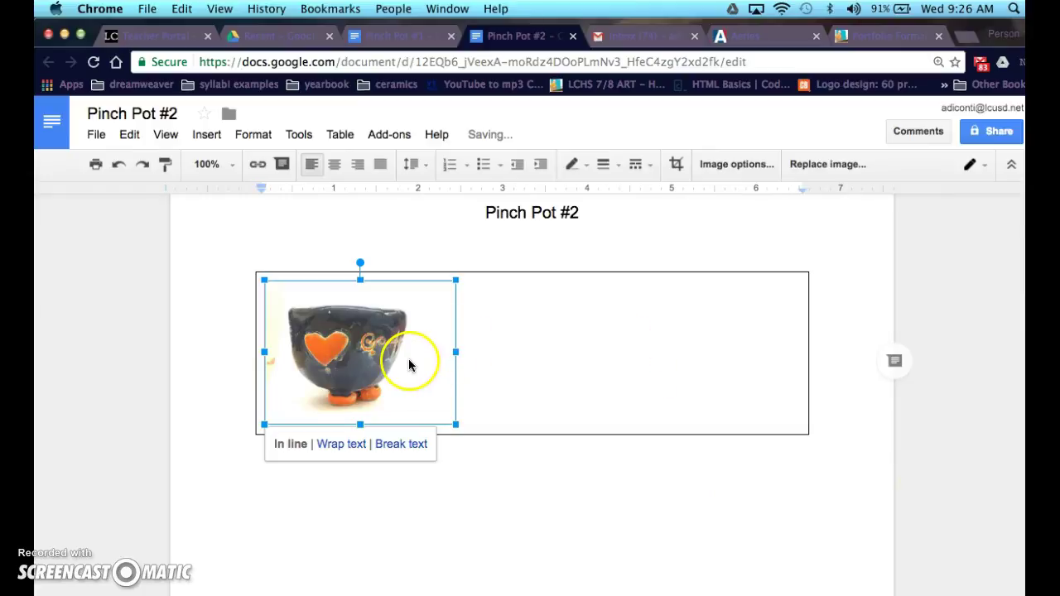
Step: Insert File_000.jpeg from the recent Google Drive images beside the first pot photo and shrink it to about a third of the cell's width
{"action": "left_click", "coordinate": [489, 369]}
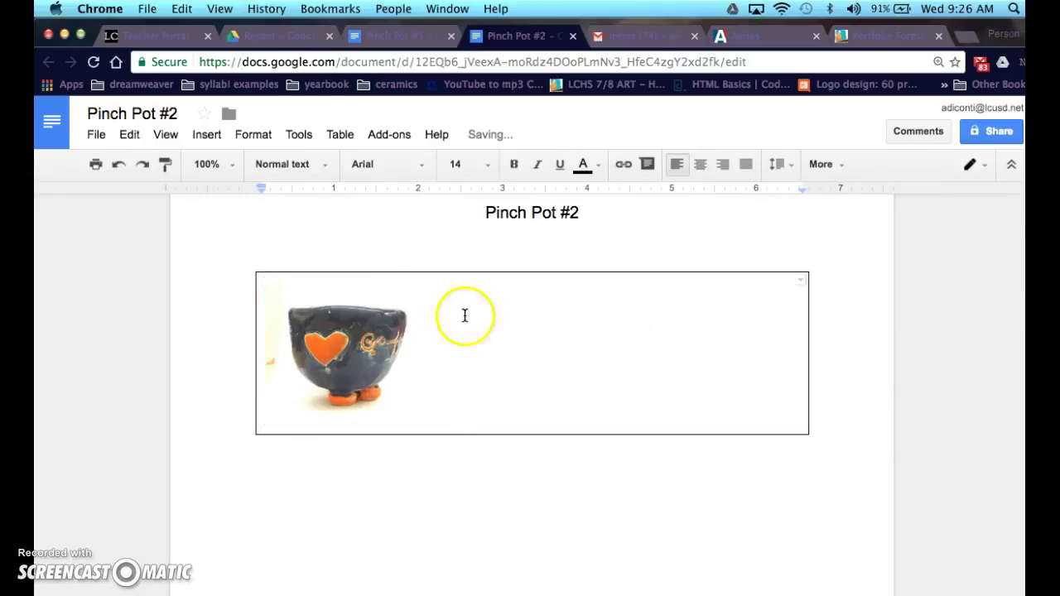
{"action": "left_click", "coordinate": [208, 136]}
{"action": "left_click", "coordinate": [210, 162]}
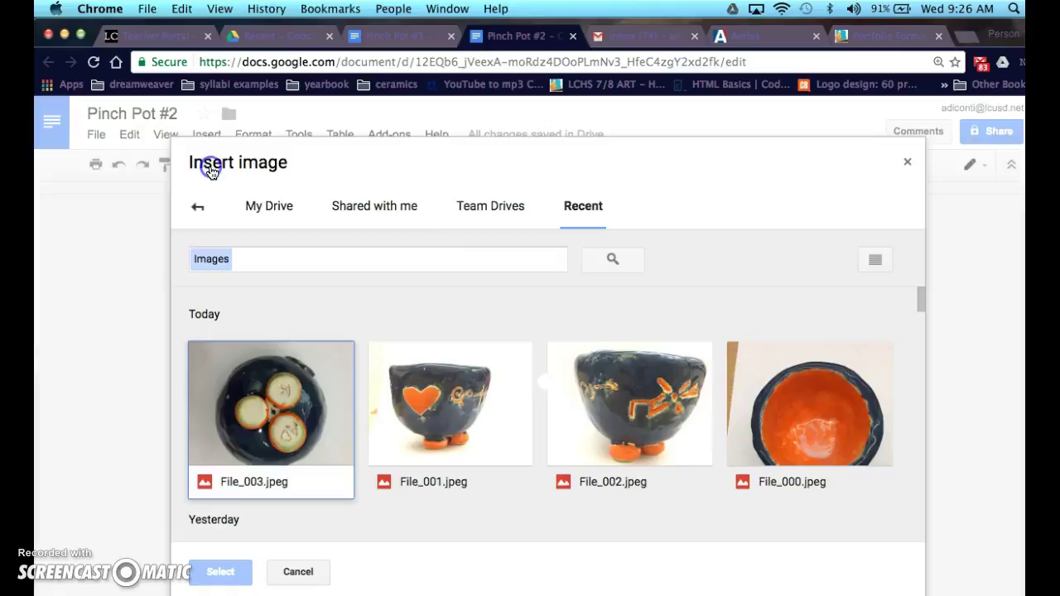
{"action": "double_click", "coordinate": [757, 400]}
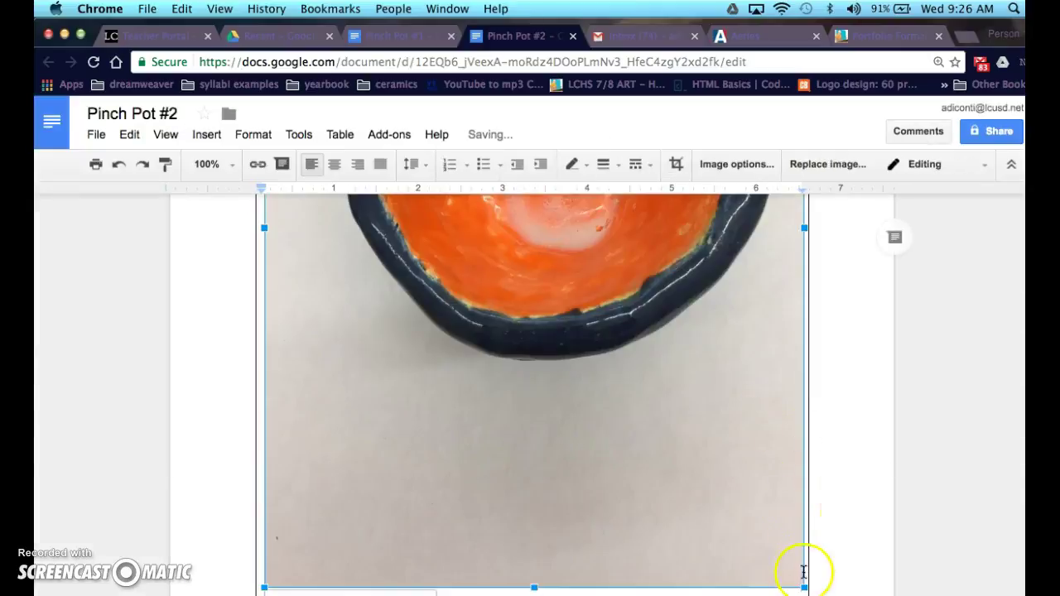
{"action": "left_click_drag", "start_coordinate": [803, 580], "coordinate": [498, 286]}
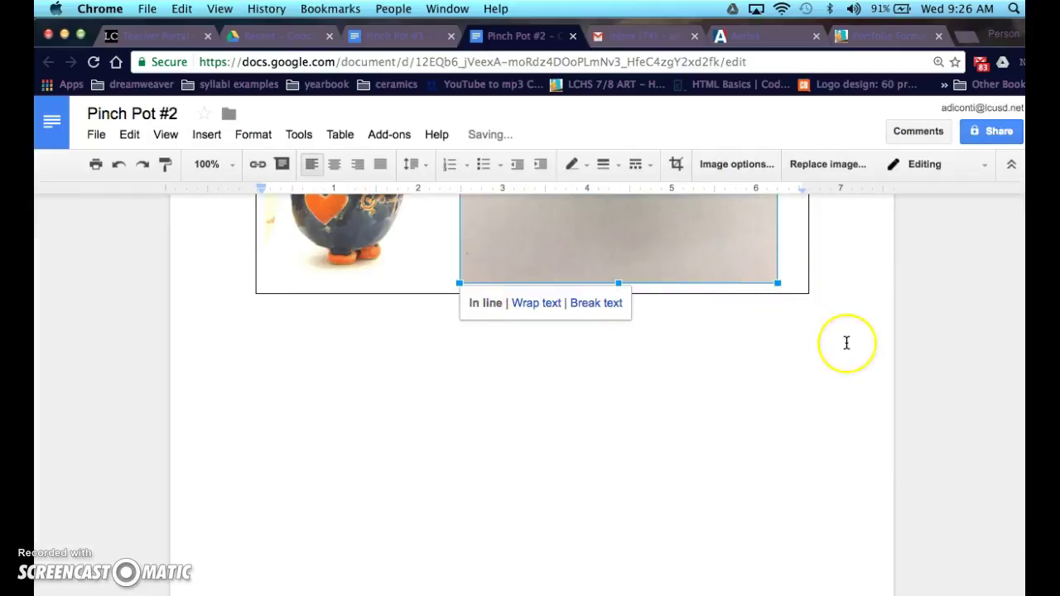
{"action": "key", "text": "ctrl+z"}
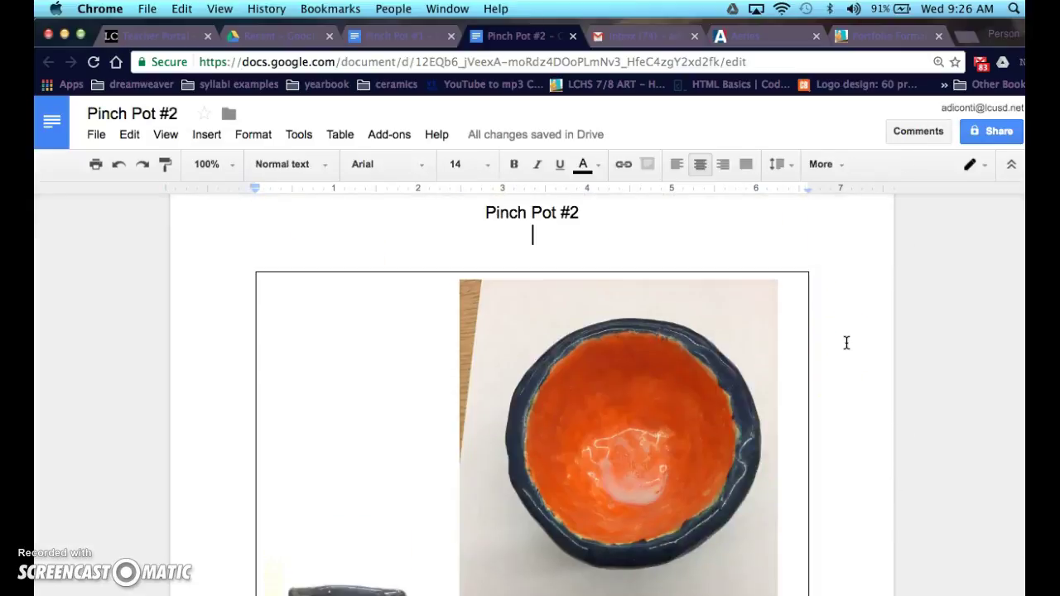
{"action": "left_click", "coordinate": [758, 315]}
{"action": "left_click_drag", "start_coordinate": [778, 220], "coordinate": [652, 362]}
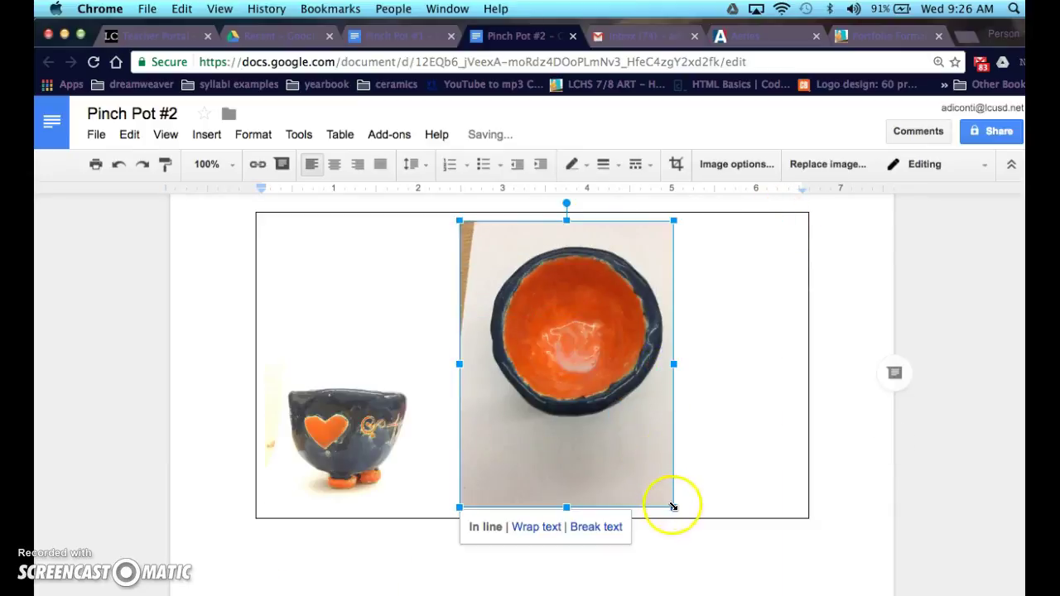
{"action": "left_click_drag", "start_coordinate": [674, 506], "coordinate": [627, 466]}
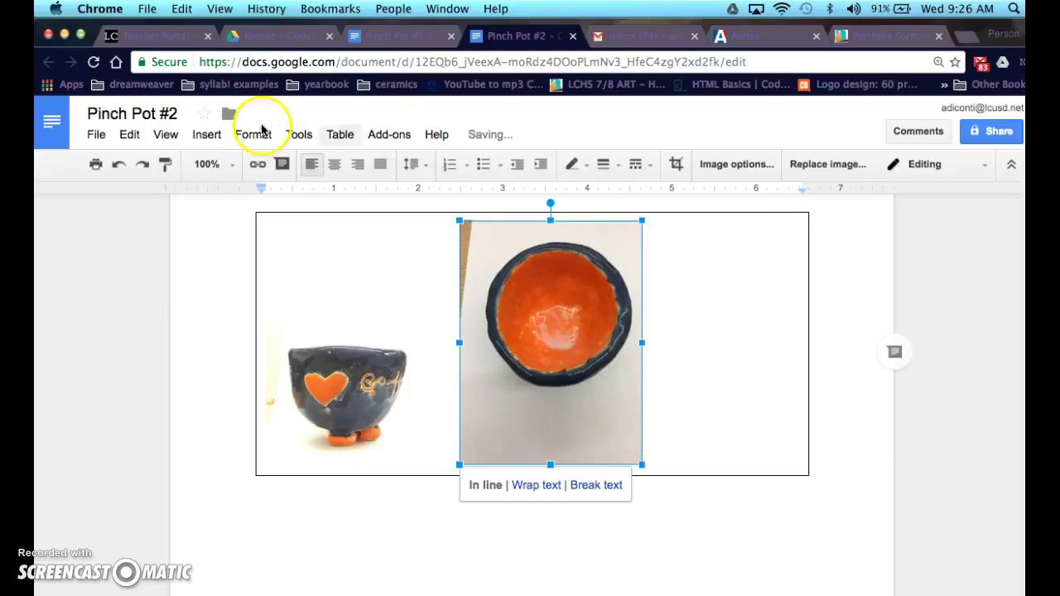
Step: Insert File_003.jpeg from the recent Google Drive images after the orange bowl photo and shrink it to about 40% of the cell's width
{"action": "left_click", "coordinate": [661, 396]}
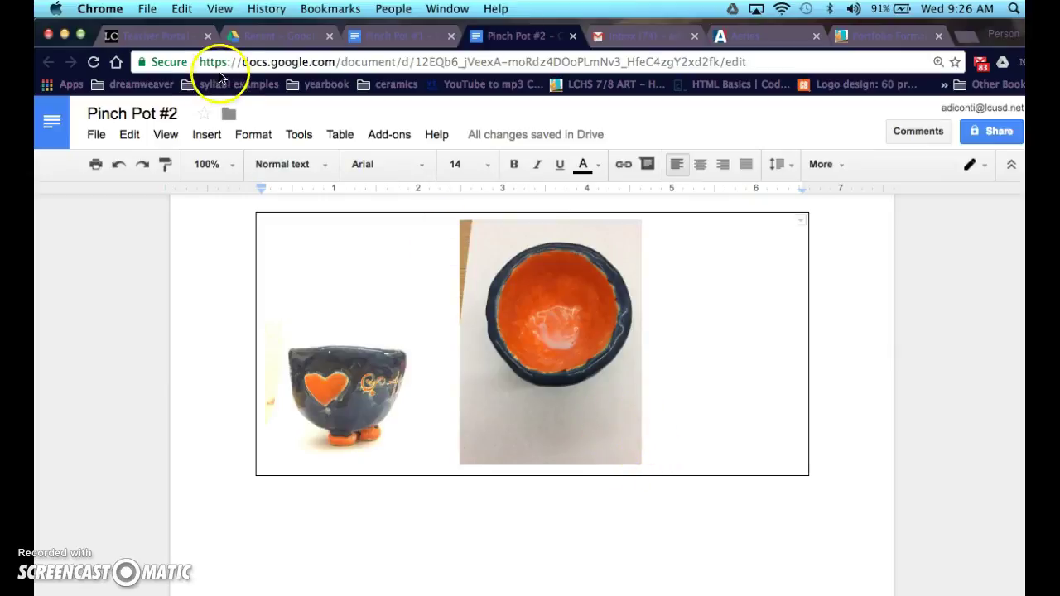
{"action": "left_click", "coordinate": [522, 385]}
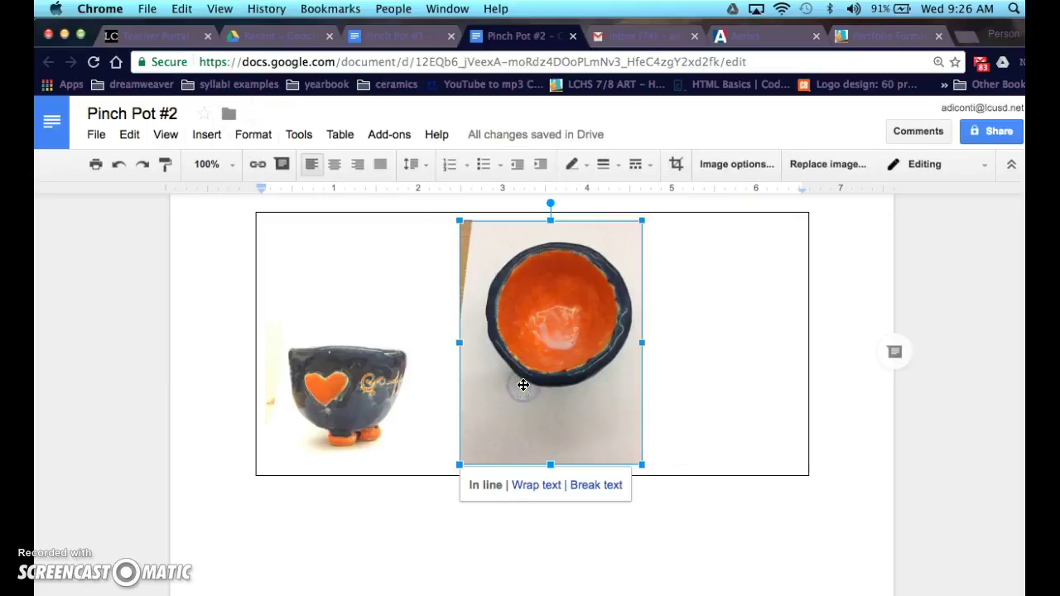
{"action": "left_click", "coordinate": [682, 431]}
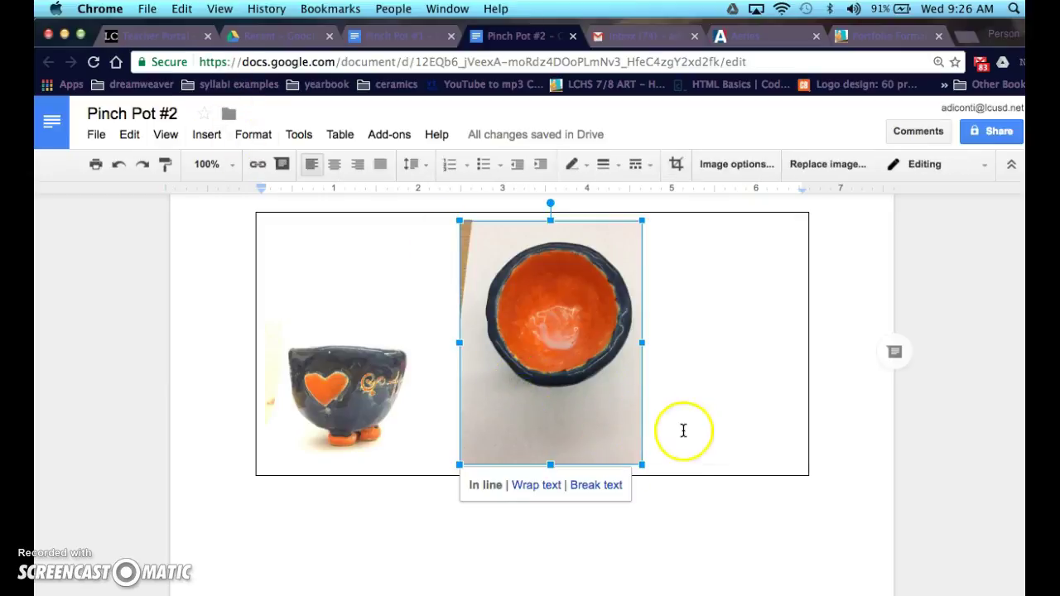
{"action": "left_click", "coordinate": [206, 134]}
{"action": "left_click", "coordinate": [217, 164]}
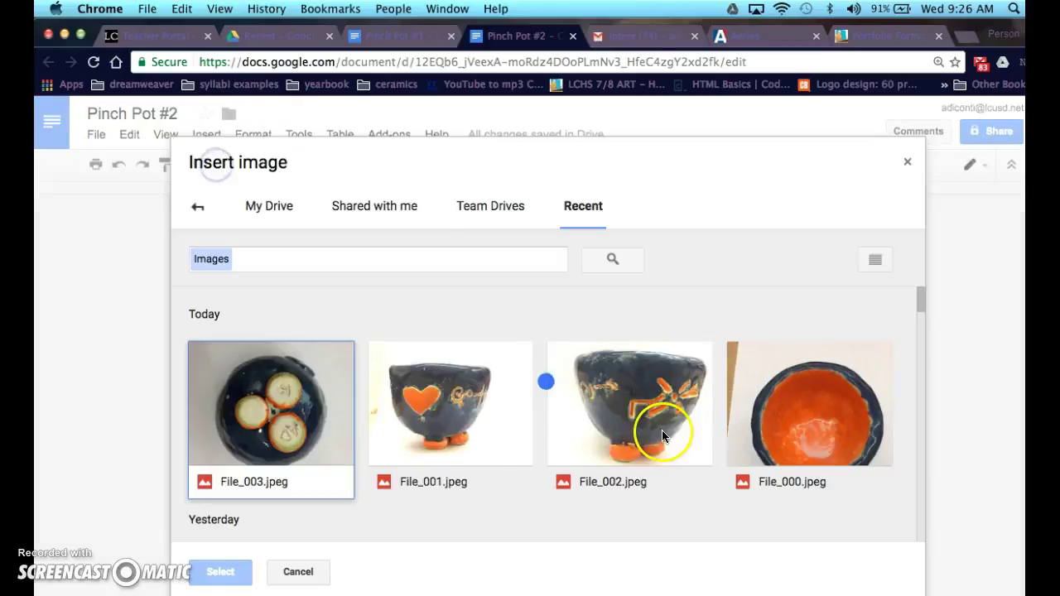
{"action": "double_click", "coordinate": [287, 416]}
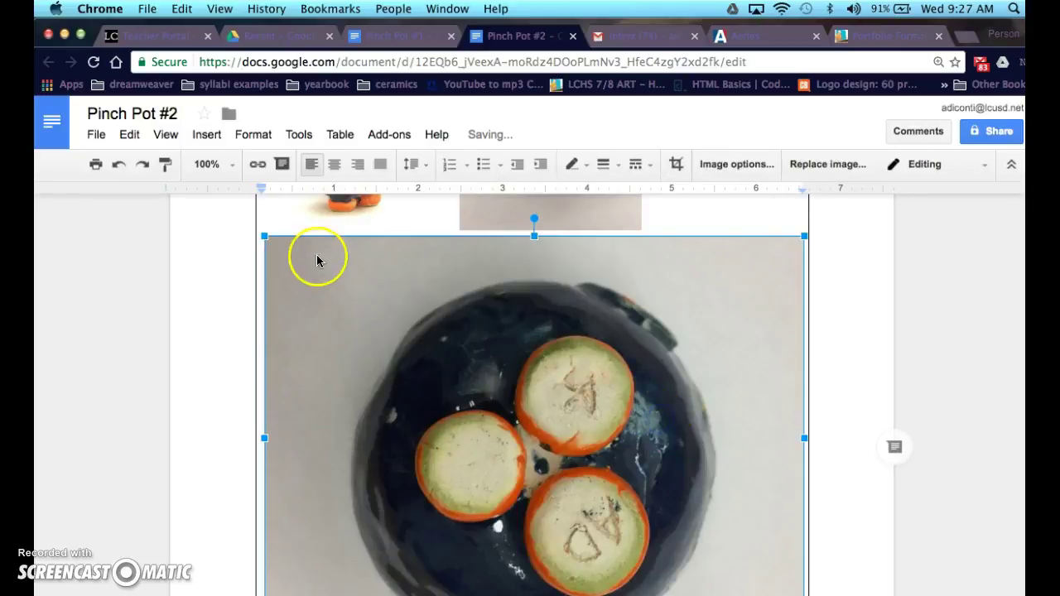
{"action": "left_click_drag", "start_coordinate": [264, 238], "coordinate": [481, 406]}
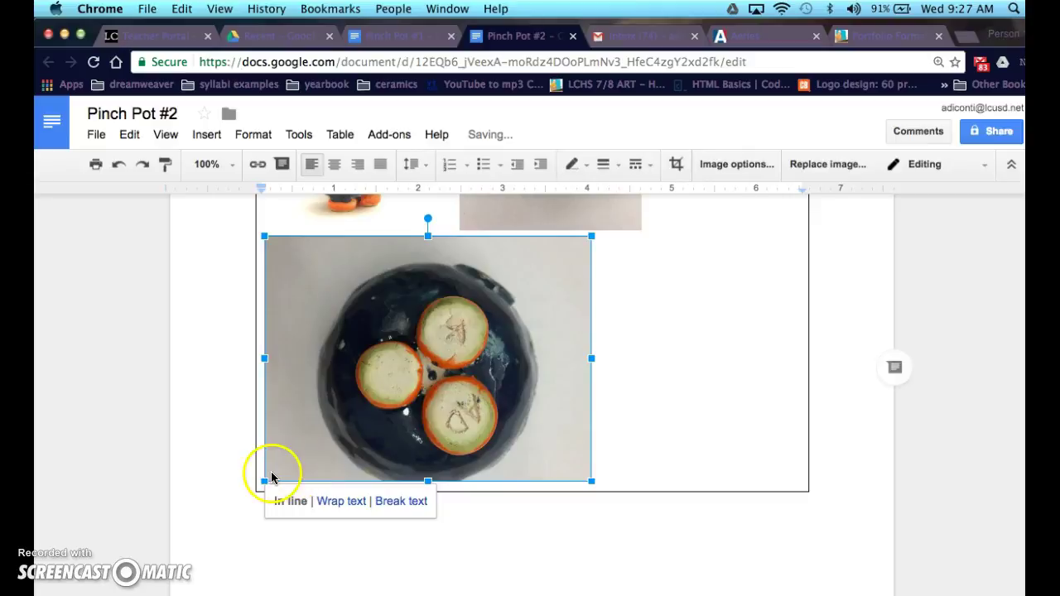
{"action": "left_click_drag", "start_coordinate": [261, 481], "coordinate": [354, 390]}
{"action": "left_click", "coordinate": [401, 360]}
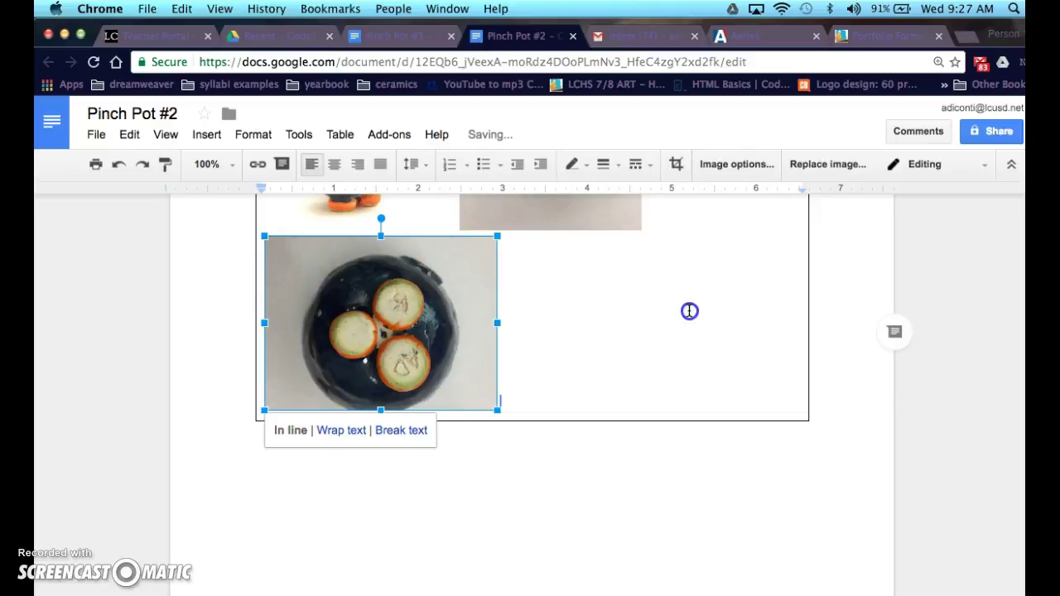
Step: Shrink the pot-bottom photo to just over a quarter of the cell's width so it fits in the row with the other two
{"action": "left_click_drag", "start_coordinate": [690, 310], "coordinate": [568, 279]}
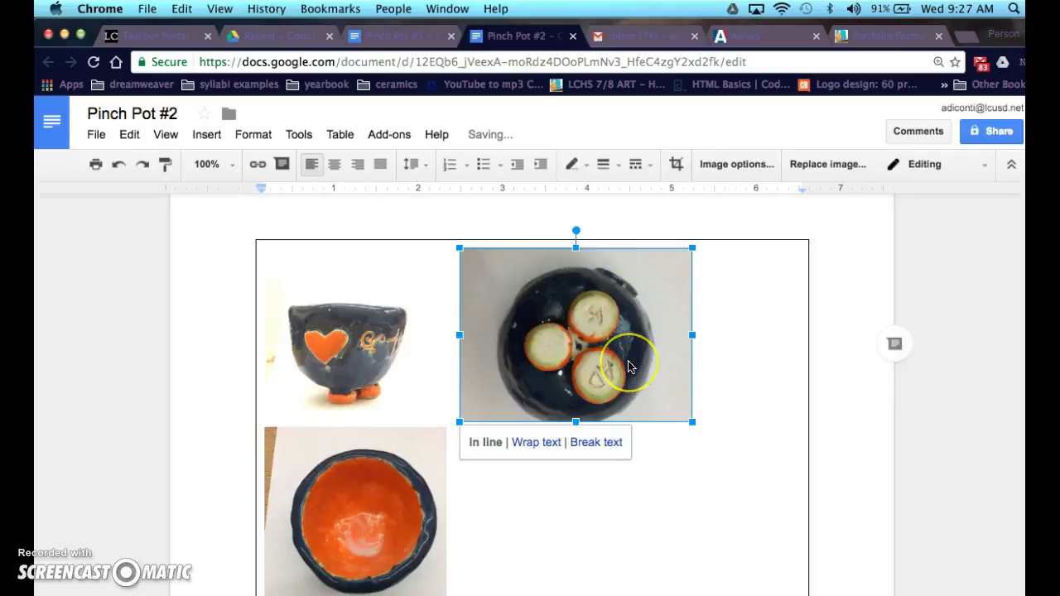
{"action": "key", "text": "ctrl+z"}
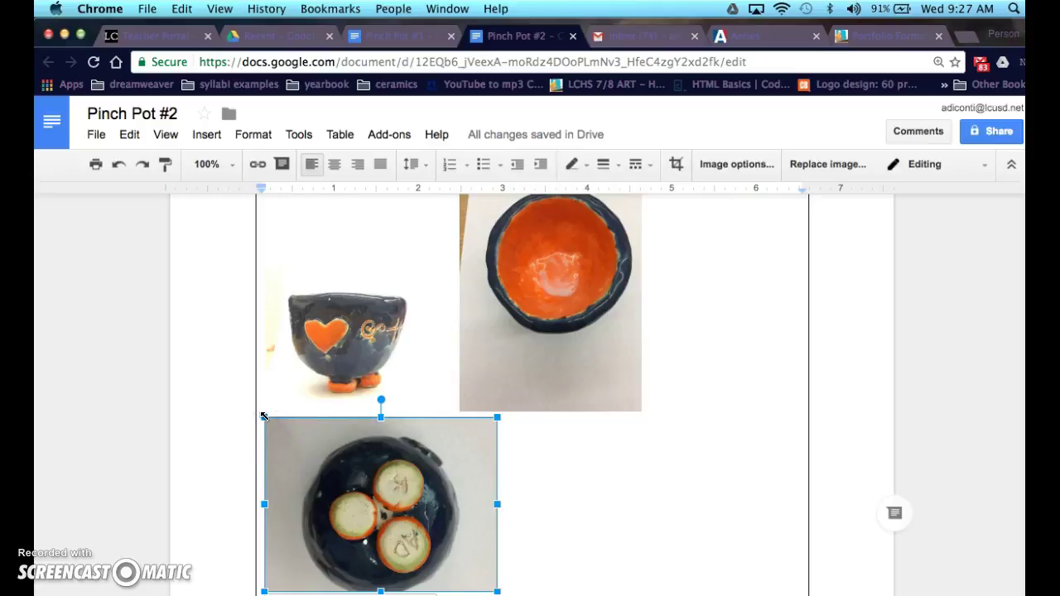
{"action": "left_click_drag", "start_coordinate": [265, 420], "coordinate": [344, 493]}
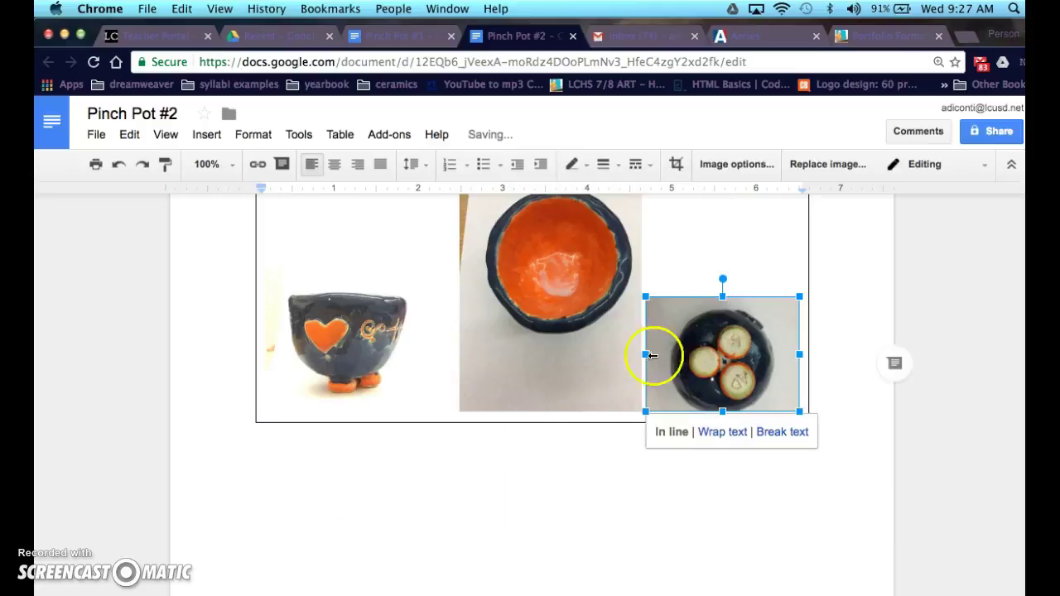
{"action": "left_click_drag", "start_coordinate": [799, 296], "coordinate": [821, 276]}
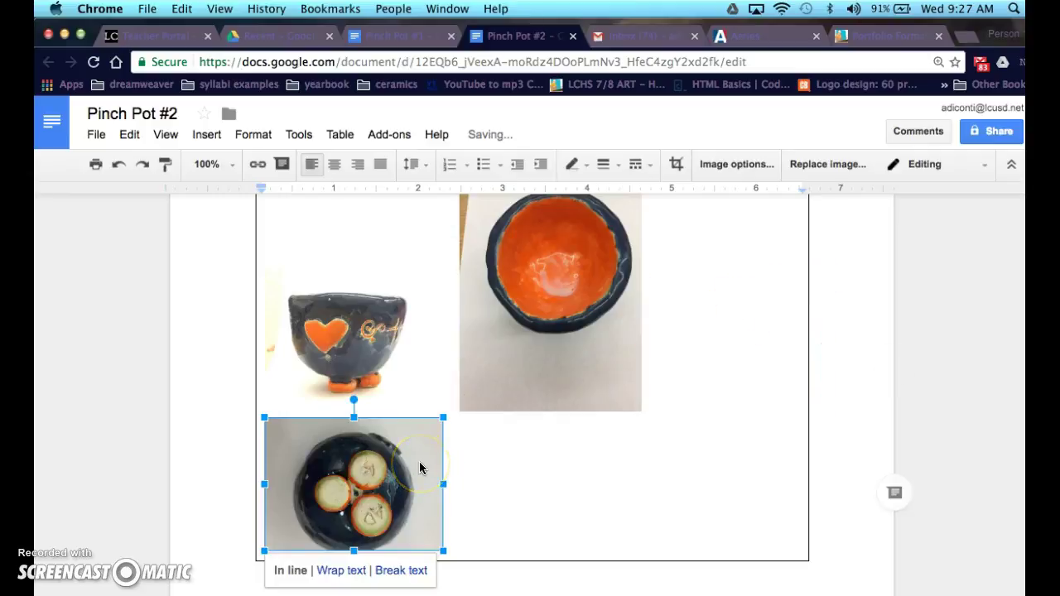
{"action": "key", "text": "super+z"}
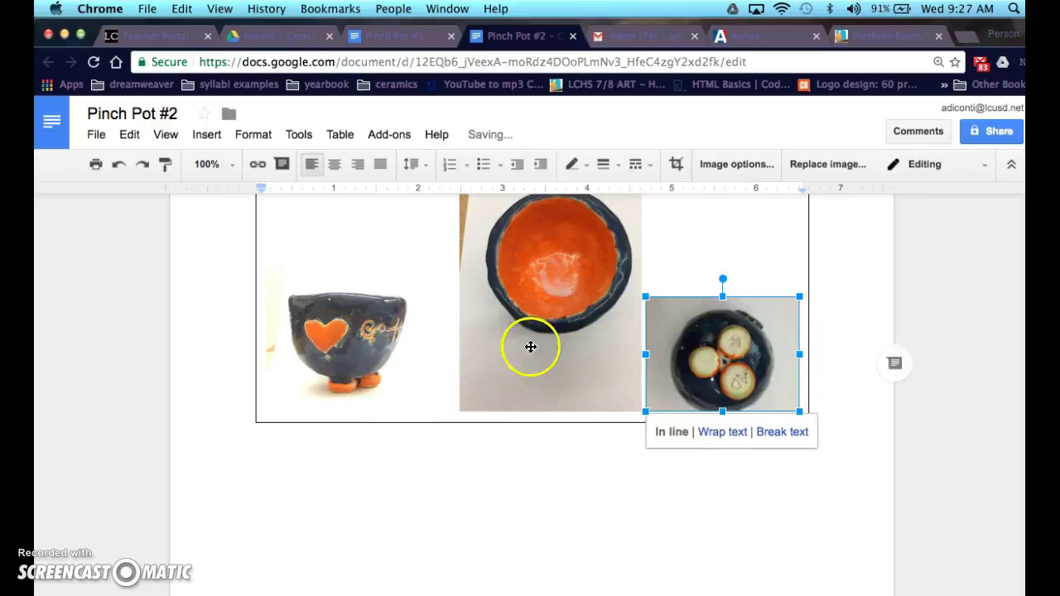
Step: Shrink the orange bowl photo to just over a quarter of the cell's width and center the row of photos in the cell
{"action": "left_click", "coordinate": [546, 323]}
{"action": "left_click", "coordinate": [667, 406]}
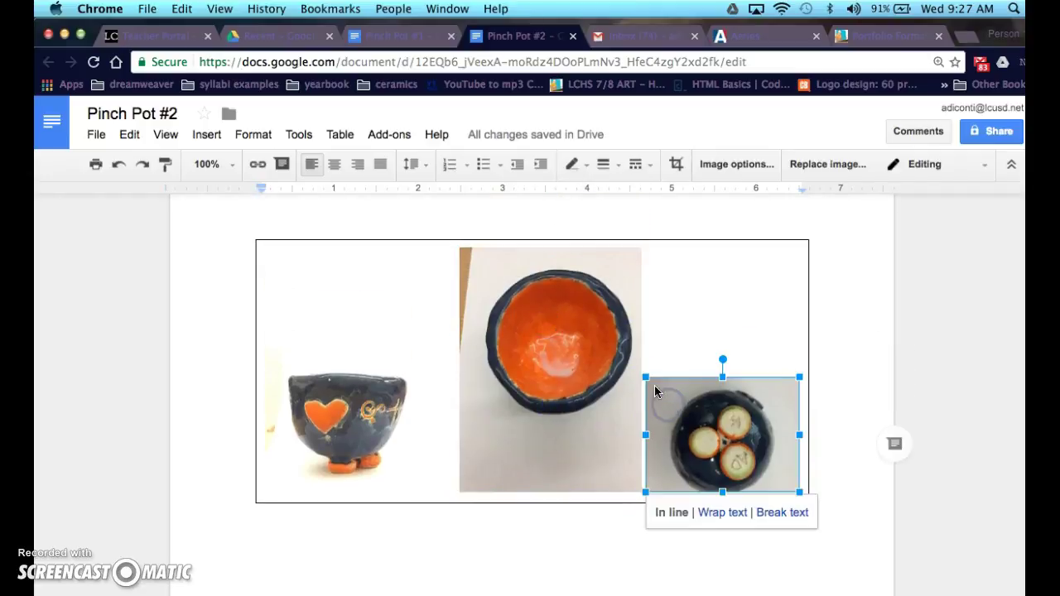
{"action": "left_click", "coordinate": [608, 323]}
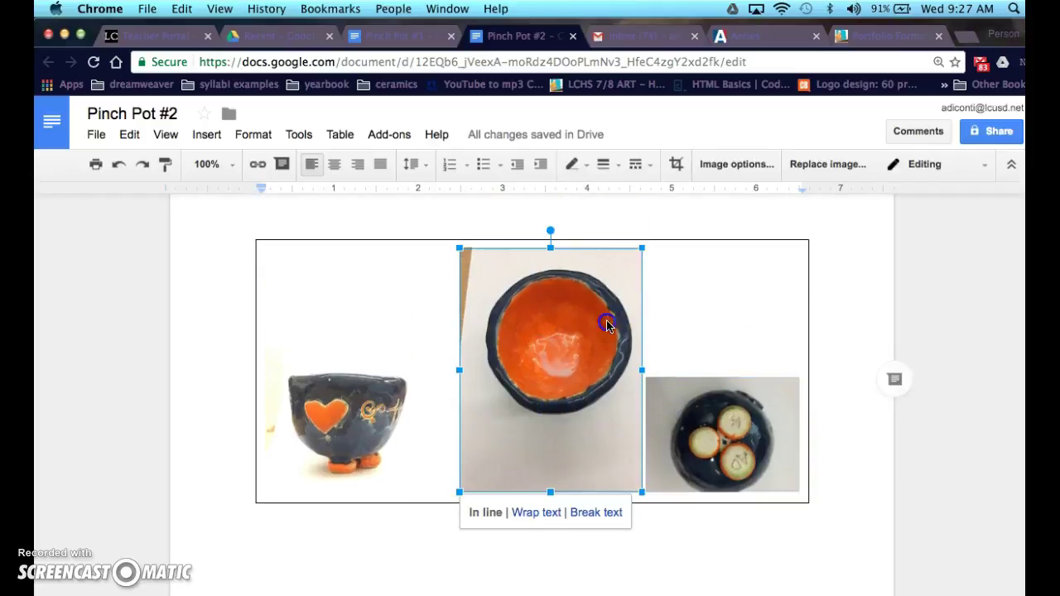
{"action": "left_click_drag", "start_coordinate": [642, 246], "coordinate": [613, 249]}
{"action": "left_click", "coordinate": [628, 245]}
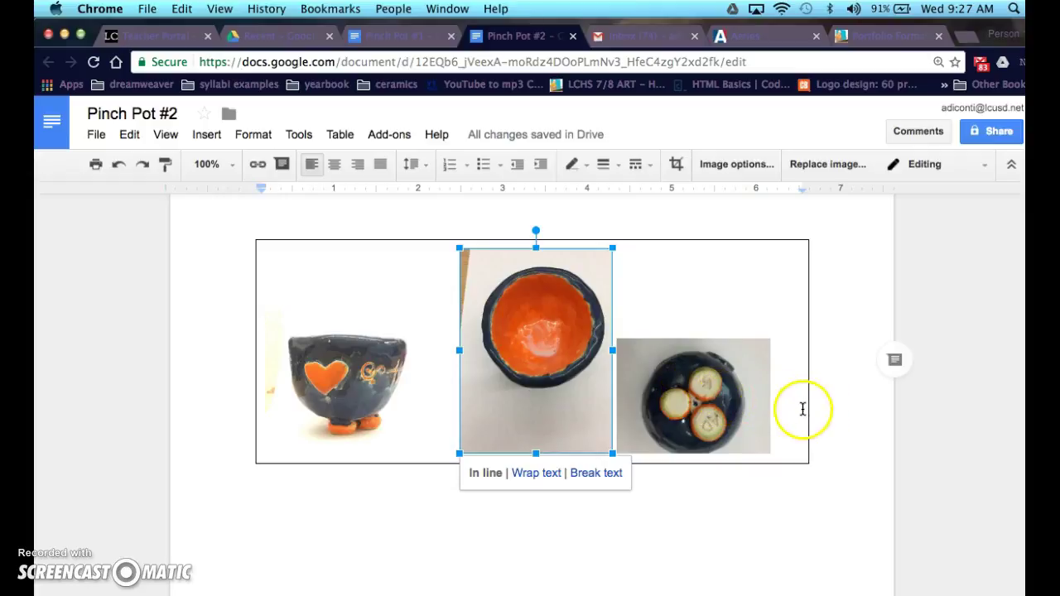
{"action": "left_click", "coordinate": [335, 165]}
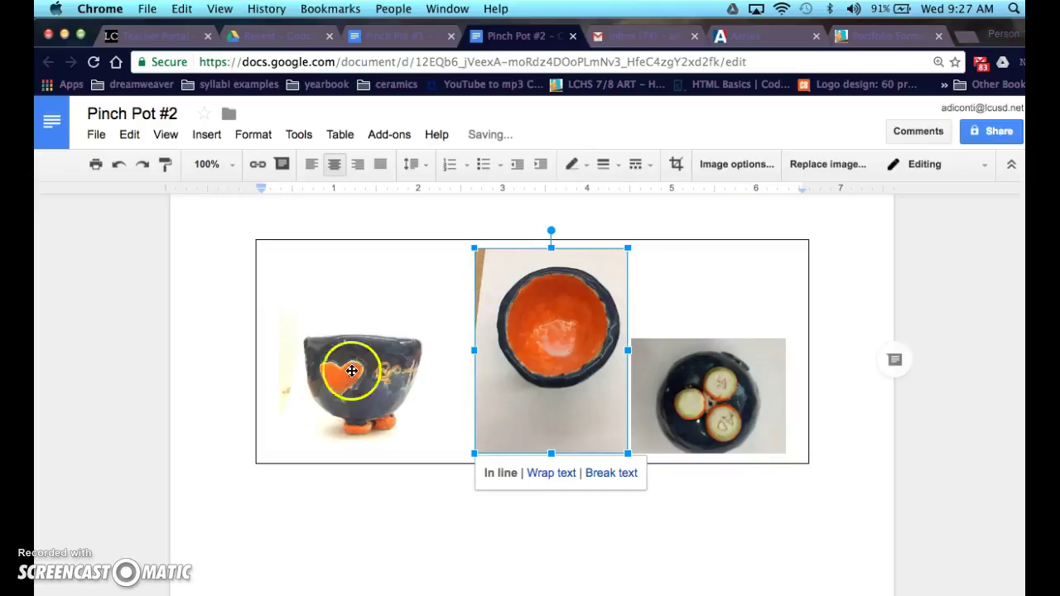
Step: Insert a one-row, three-column table below the photo table and fill its cells with Front, Top and Bottom
{"action": "left_click", "coordinate": [694, 523]}
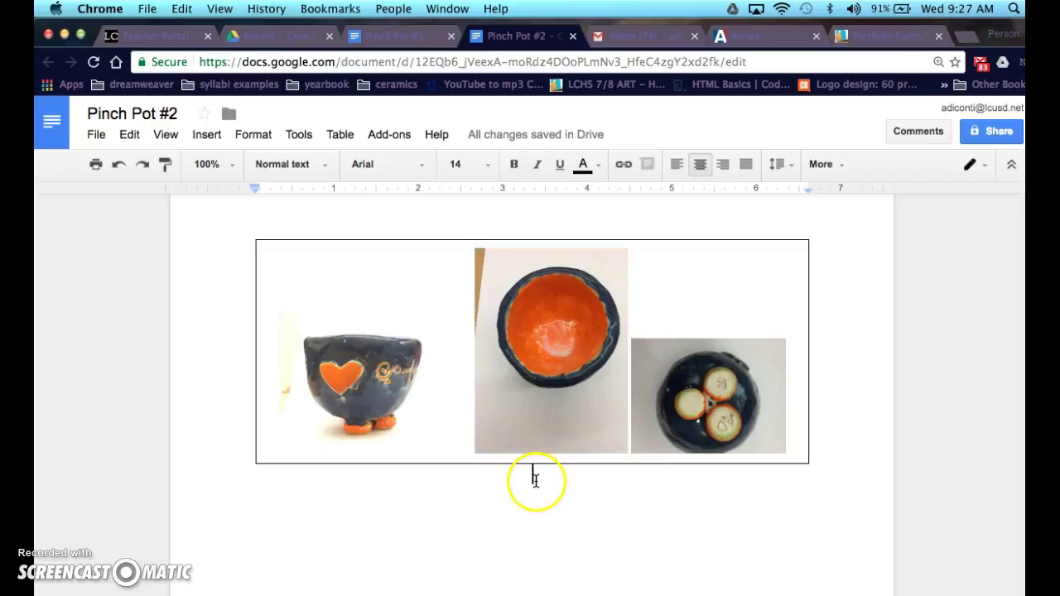
{"action": "left_click", "coordinate": [205, 135]}
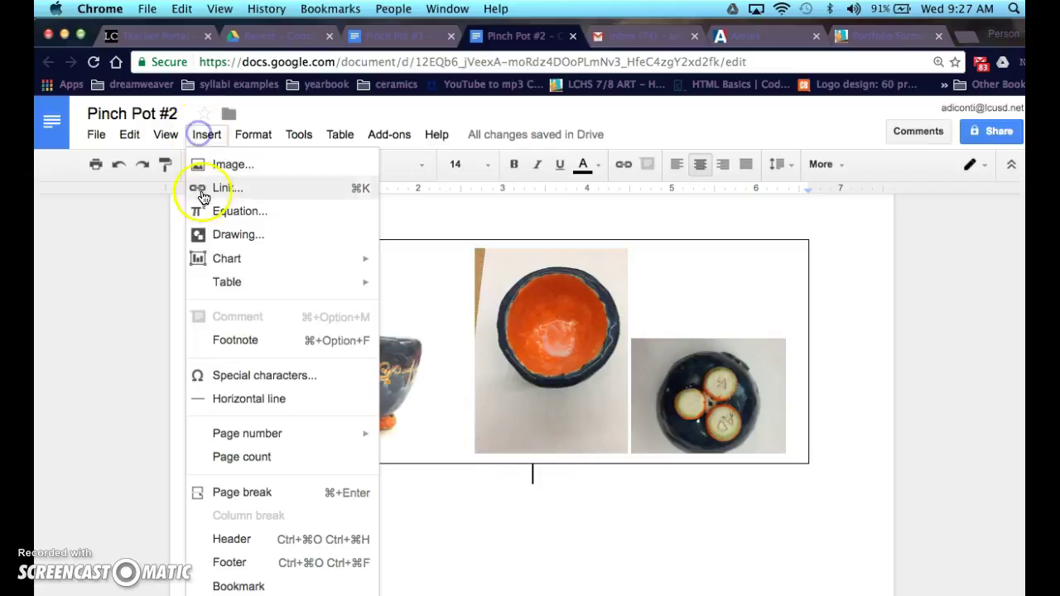
{"action": "mouse_move", "coordinate": [237, 281]}
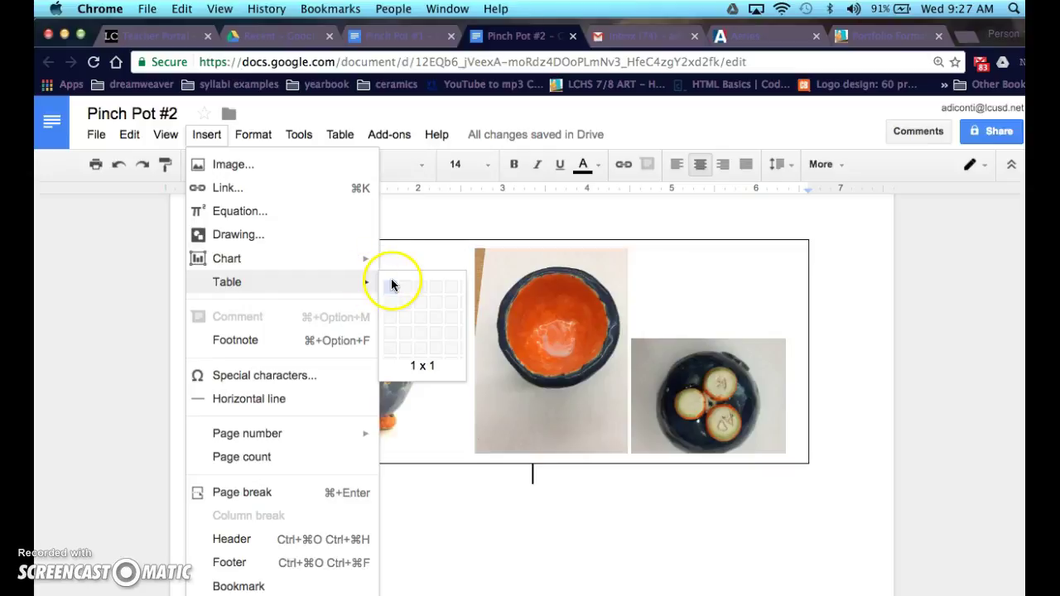
{"action": "left_click", "coordinate": [421, 285]}
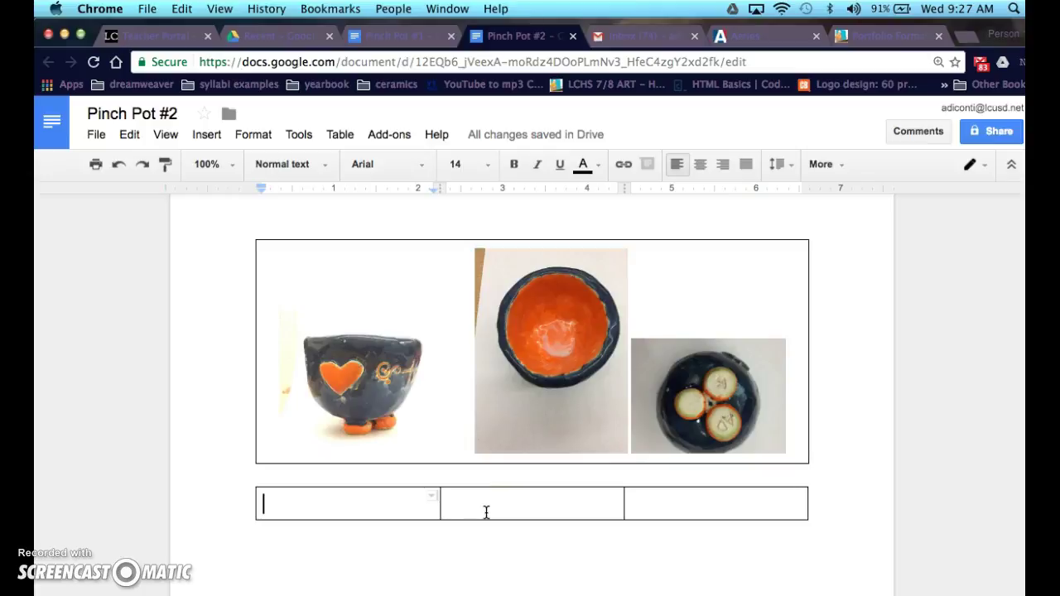
{"action": "type", "text": "Front"}
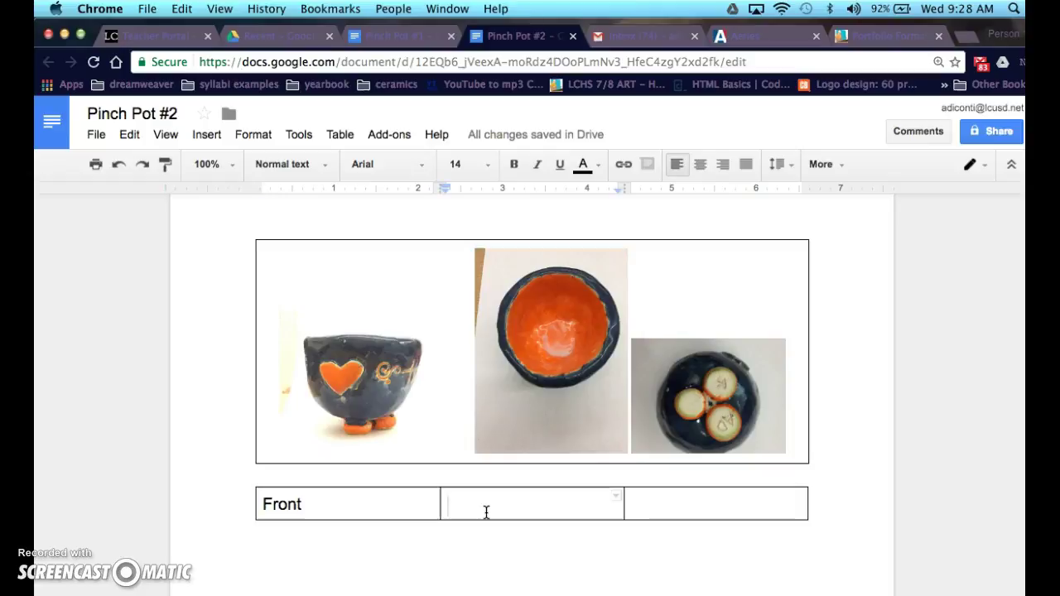
{"action": "type", "text": "Top"}
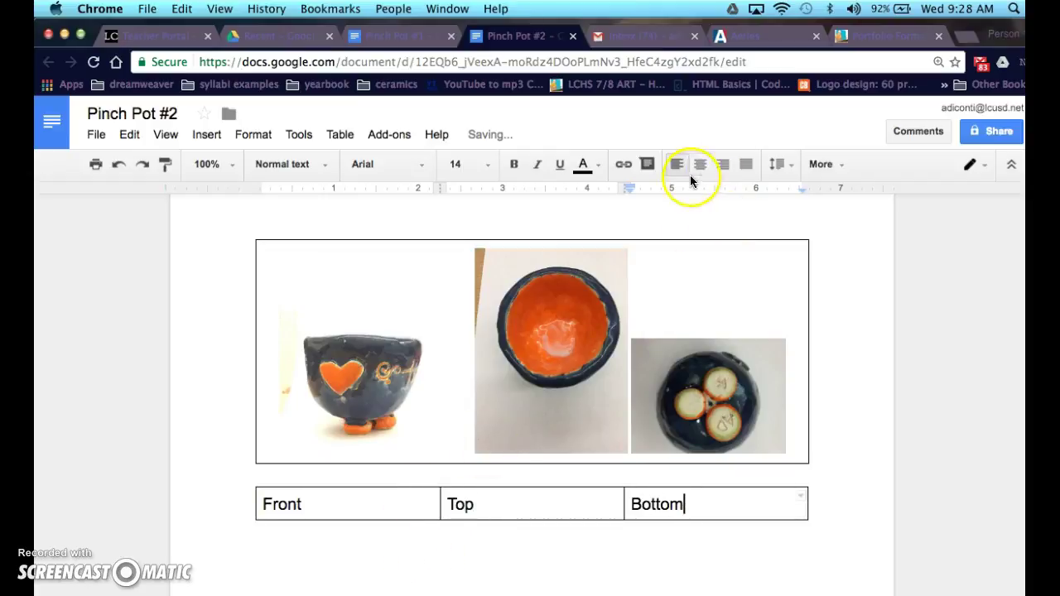
Step: Center the Bottom, Top and Front captions in their cells of the caption table
{"action": "left_click", "coordinate": [701, 166]}
{"action": "left_click", "coordinate": [514, 504]}
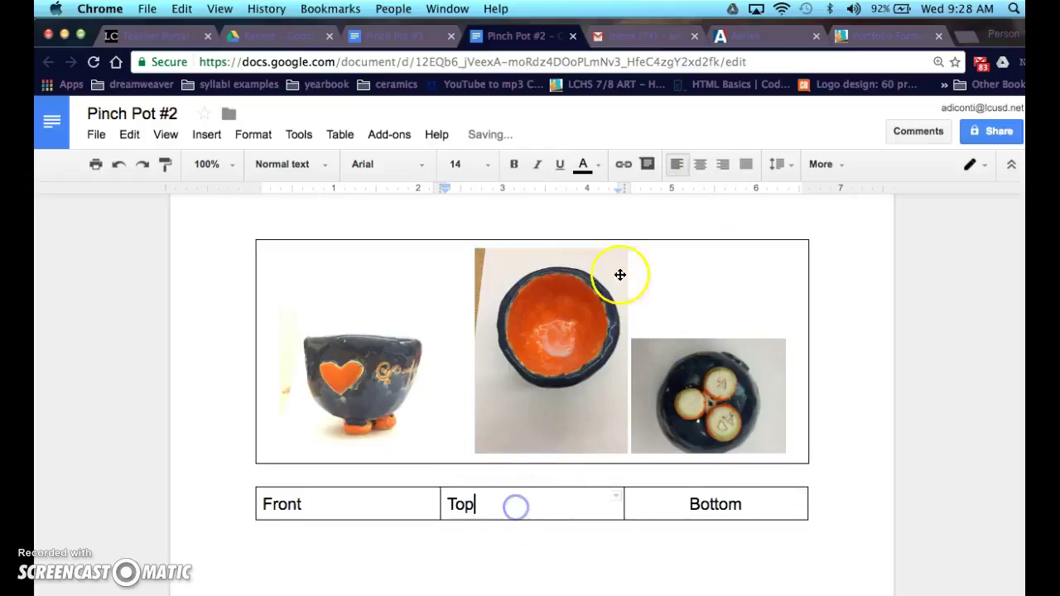
{"action": "left_click", "coordinate": [699, 168]}
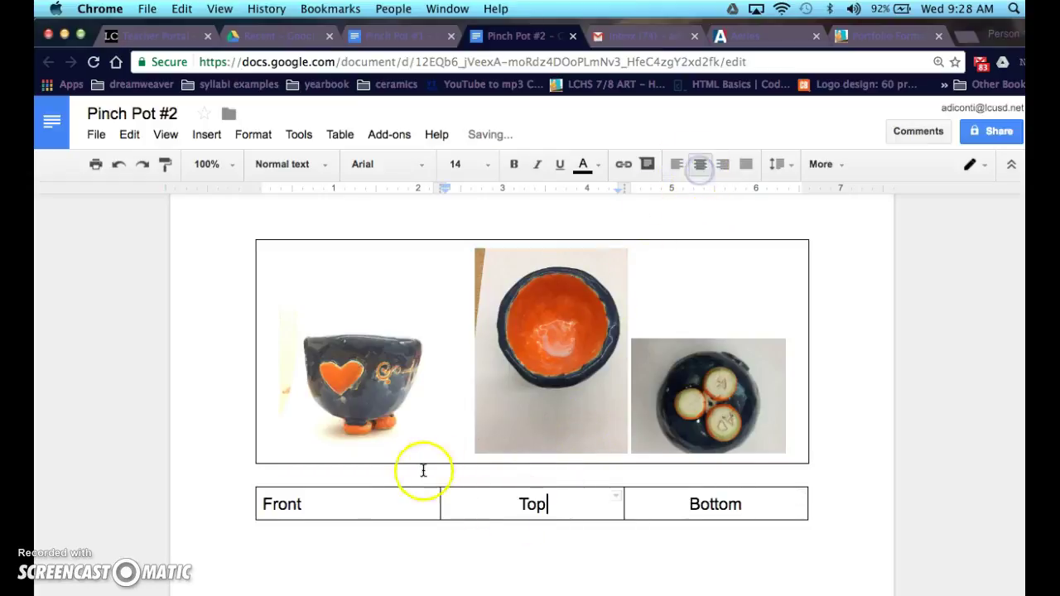
{"action": "left_click", "coordinate": [328, 513]}
{"action": "left_click", "coordinate": [700, 165]}
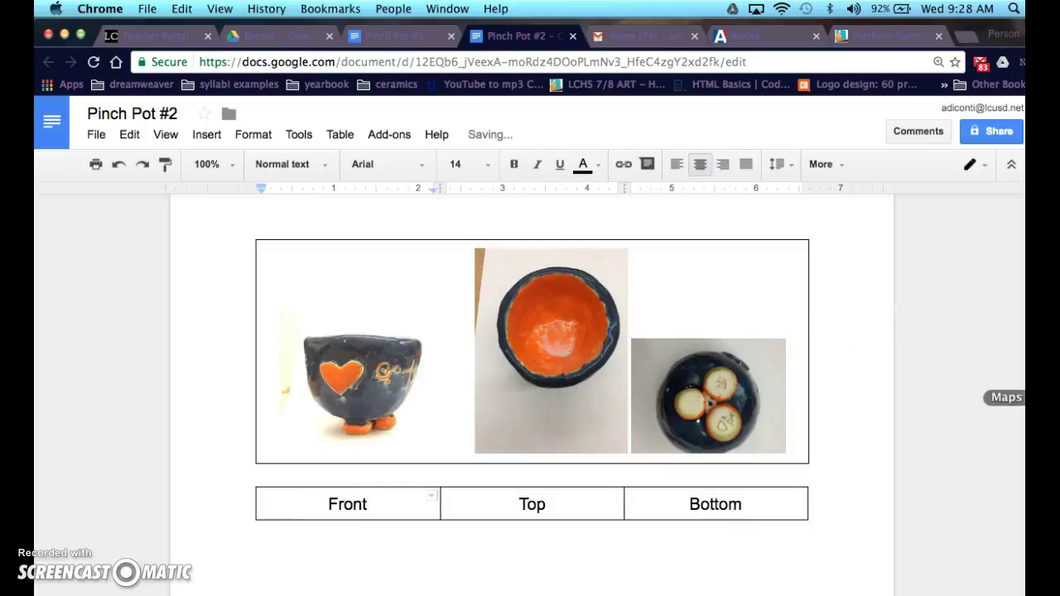
Step: Format the Pinch Pot #2 title at the start of the page in the Impact font and color it red
{"action": "scroll", "coordinate": [532, 389], "scroll_direction": "up", "scroll_amount": 1}
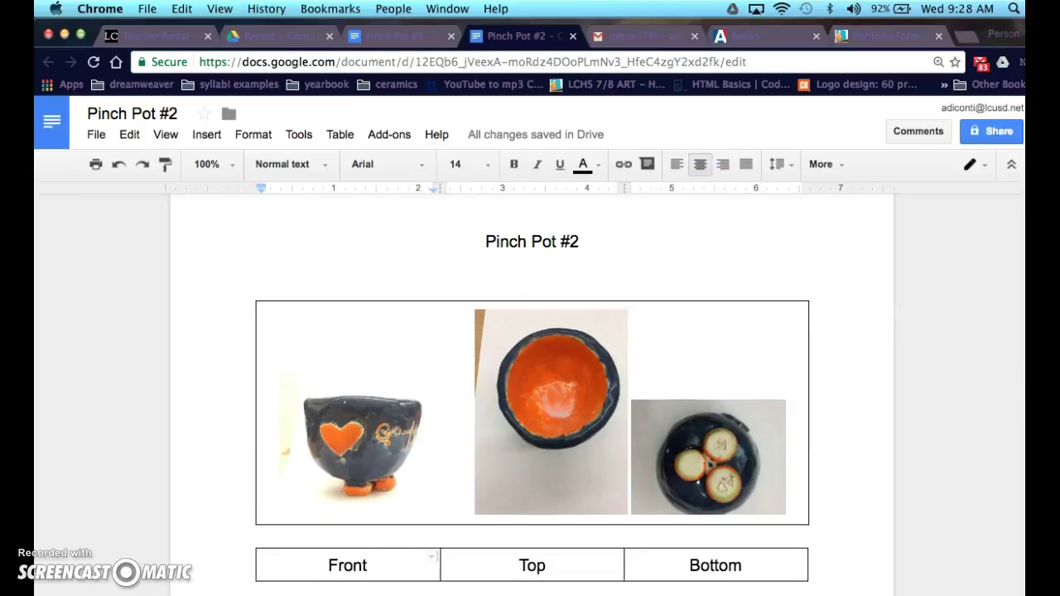
{"action": "left_click_drag", "start_coordinate": [599, 241], "coordinate": [471, 234]}
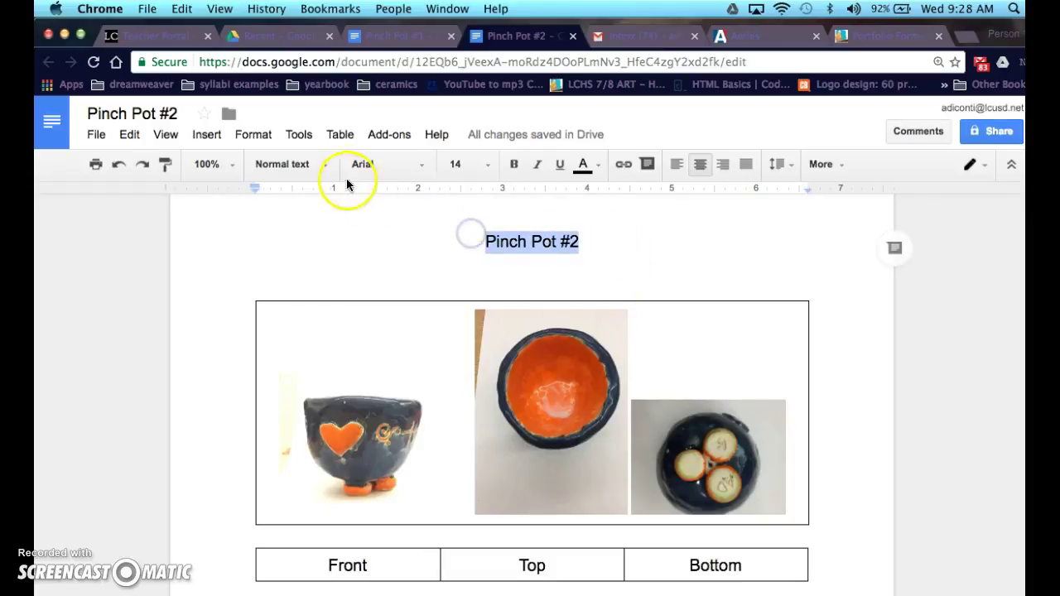
{"action": "left_click", "coordinate": [422, 167]}
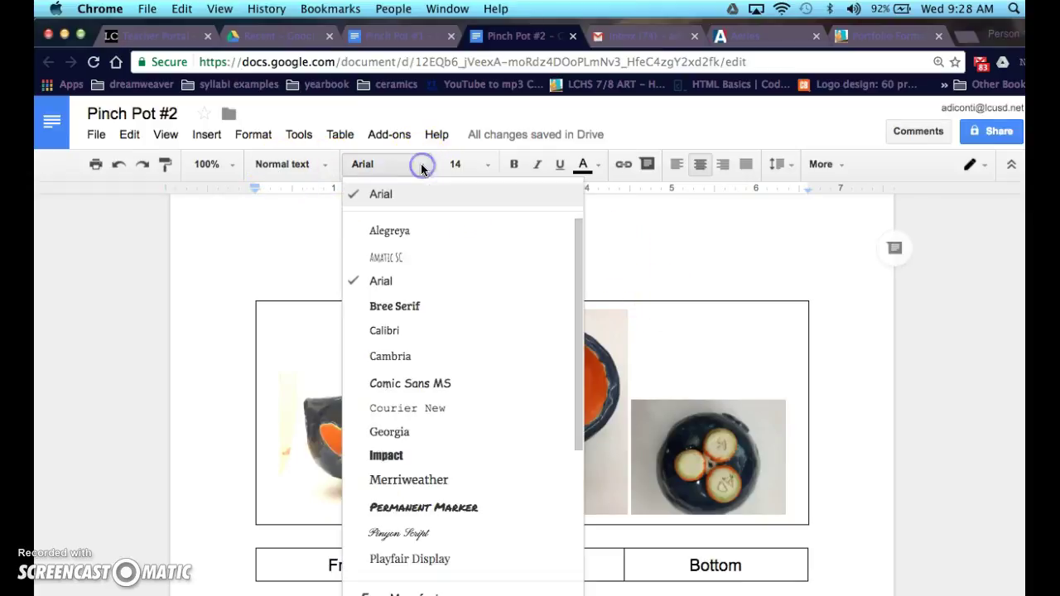
{"action": "left_click", "coordinate": [386, 455]}
{"action": "left_click", "coordinate": [594, 165]}
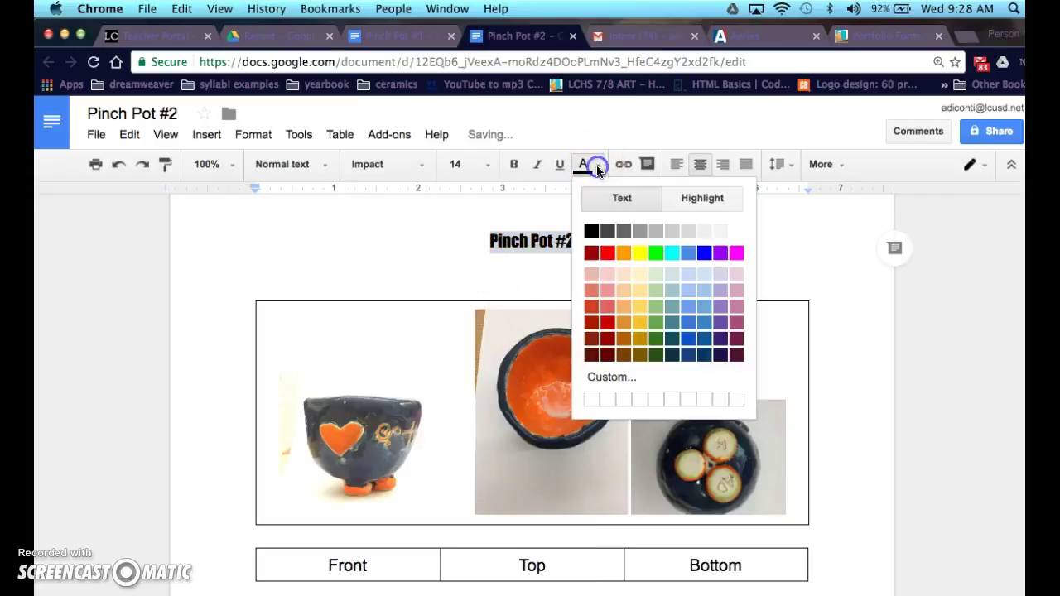
{"action": "left_click", "coordinate": [607, 253]}
{"action": "left_click", "coordinate": [605, 256]}
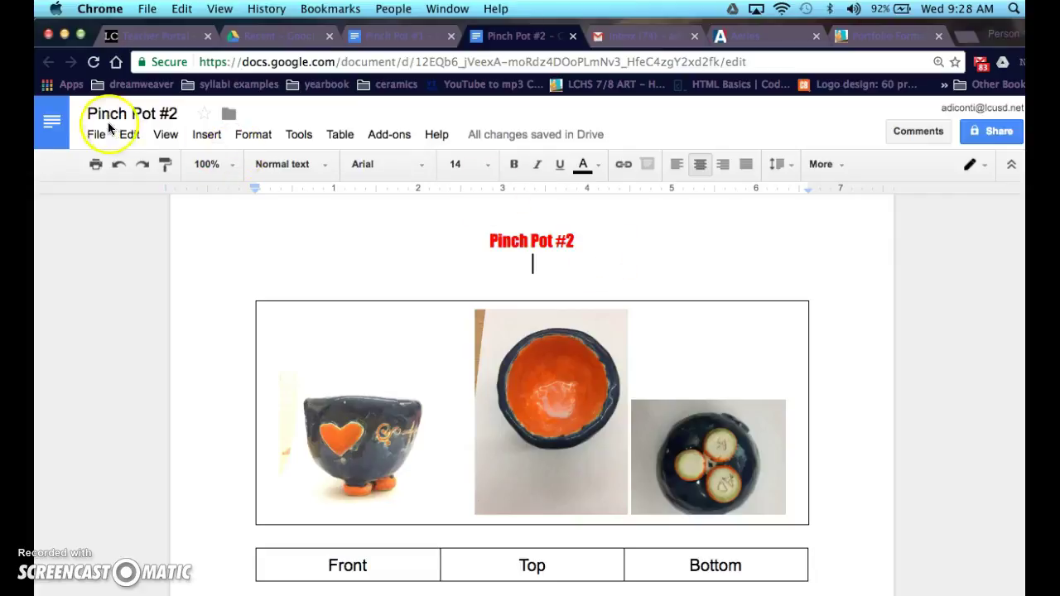
Step: Create a new folder named Portfolio in My Drive and move the document into it
{"action": "left_click", "coordinate": [91, 137]}
{"action": "mouse_move", "coordinate": [161, 406]}
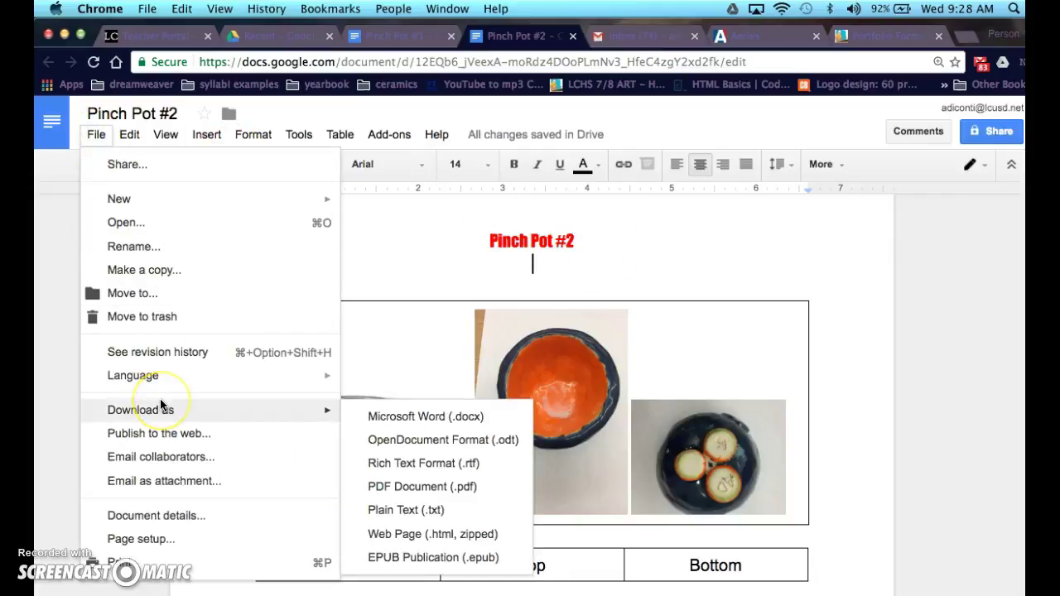
{"action": "left_click", "coordinate": [152, 294]}
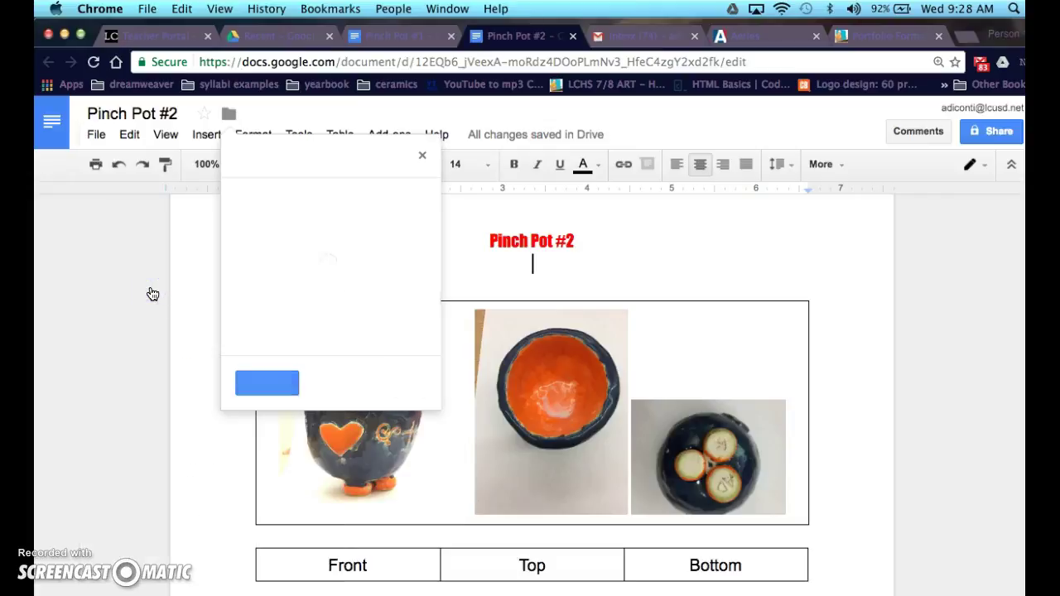
{"action": "left_click", "coordinate": [273, 384]}
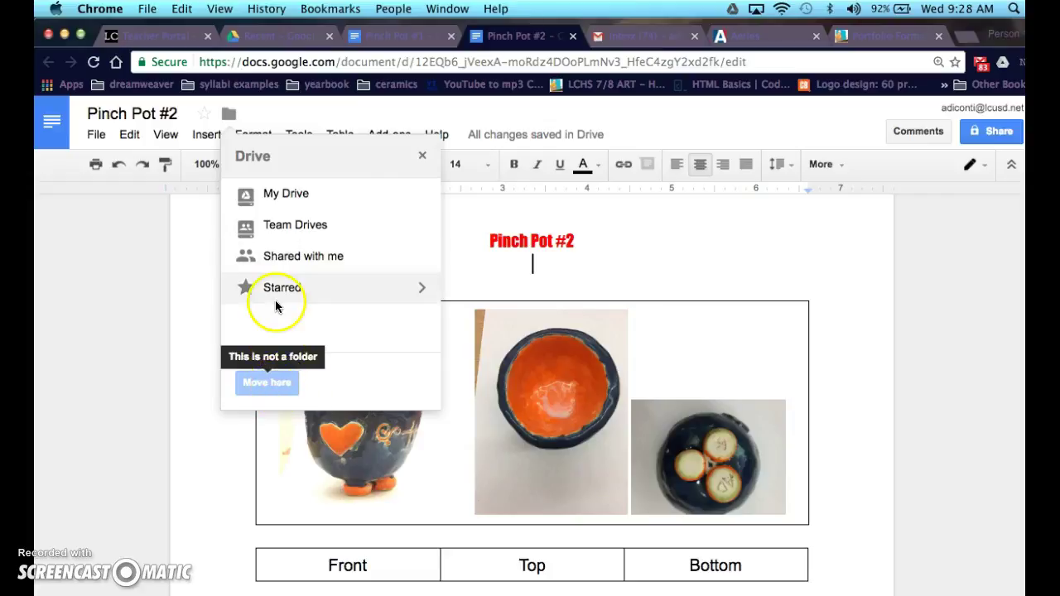
{"action": "left_click", "coordinate": [419, 196]}
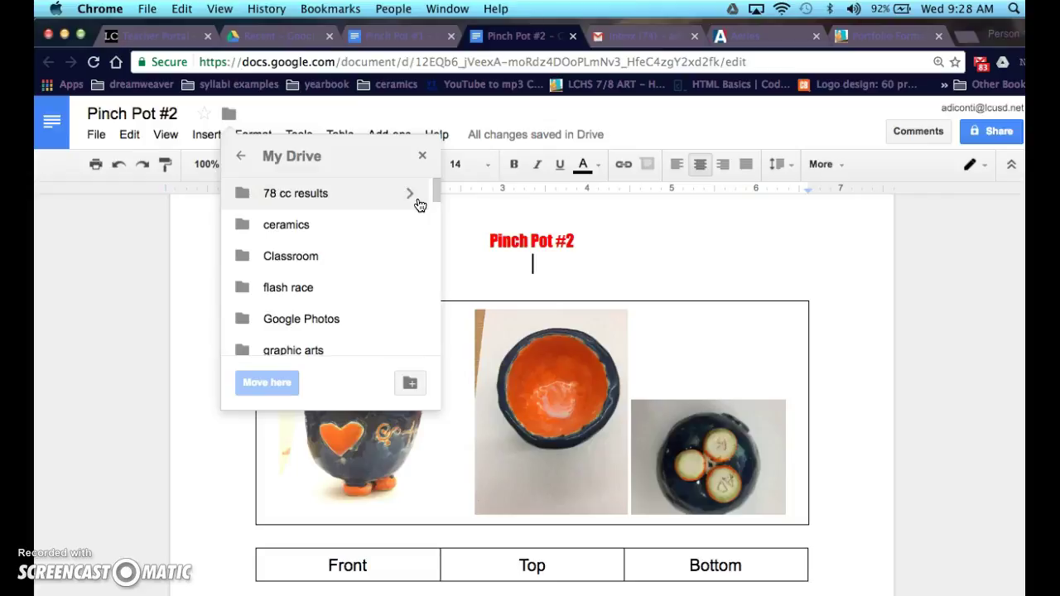
{"action": "left_click", "coordinate": [410, 383]}
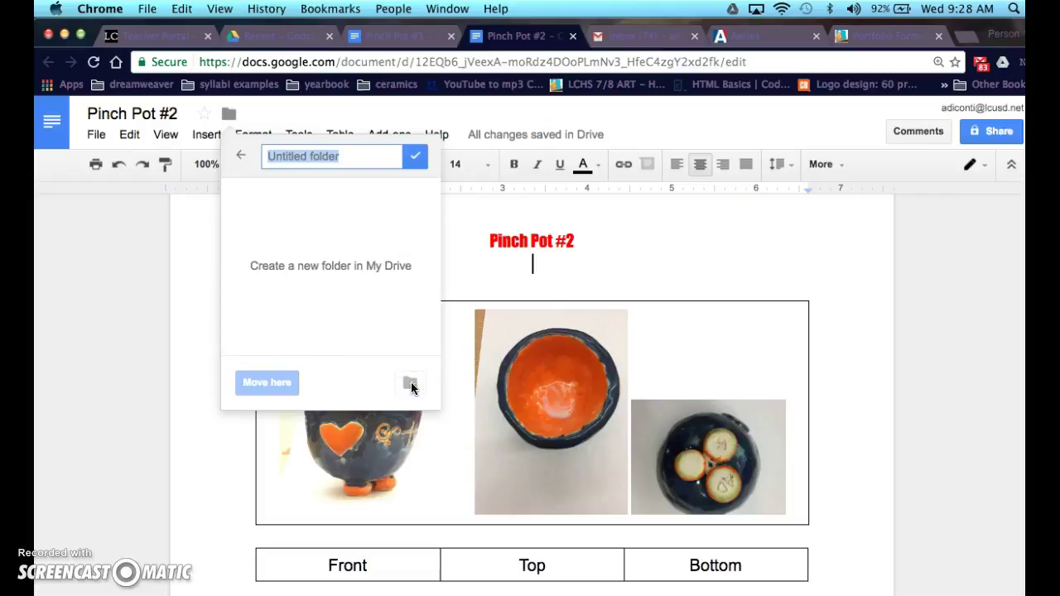
{"action": "type", "text": "Portfolio"}
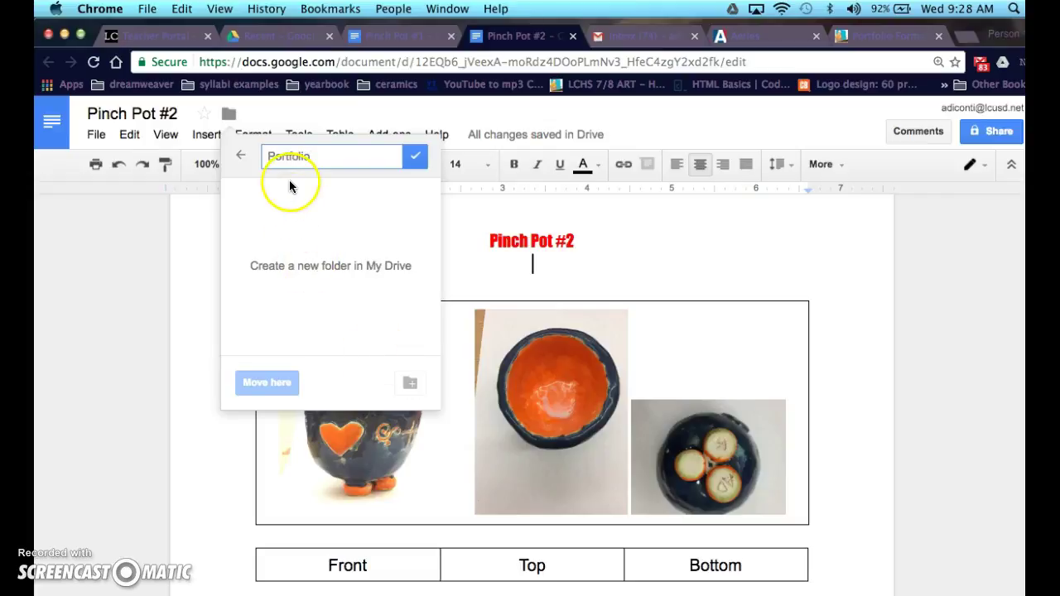
{"action": "left_click", "coordinate": [416, 160]}
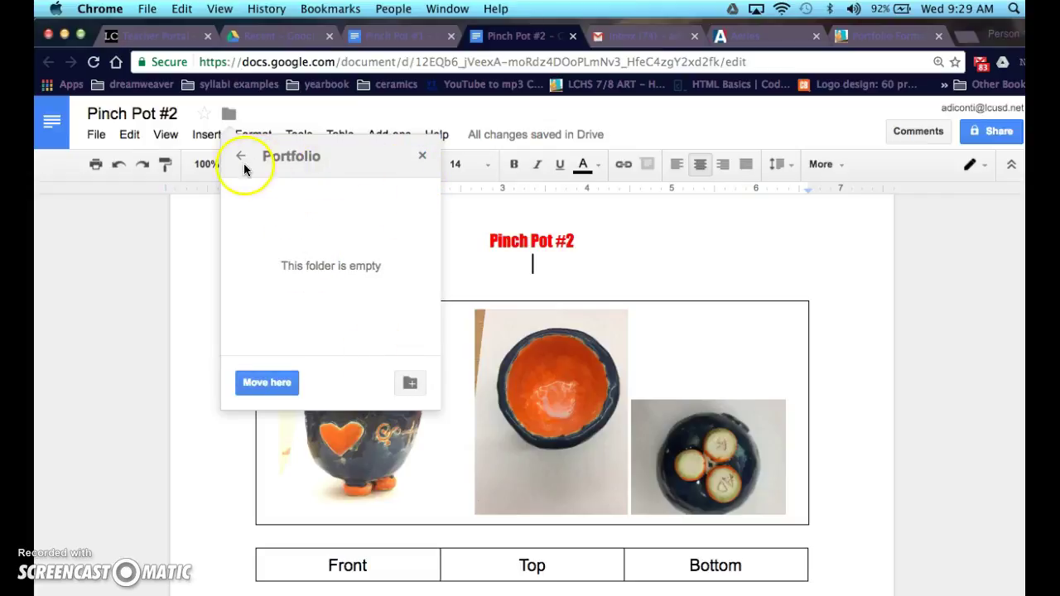
{"action": "left_click", "coordinate": [269, 380]}
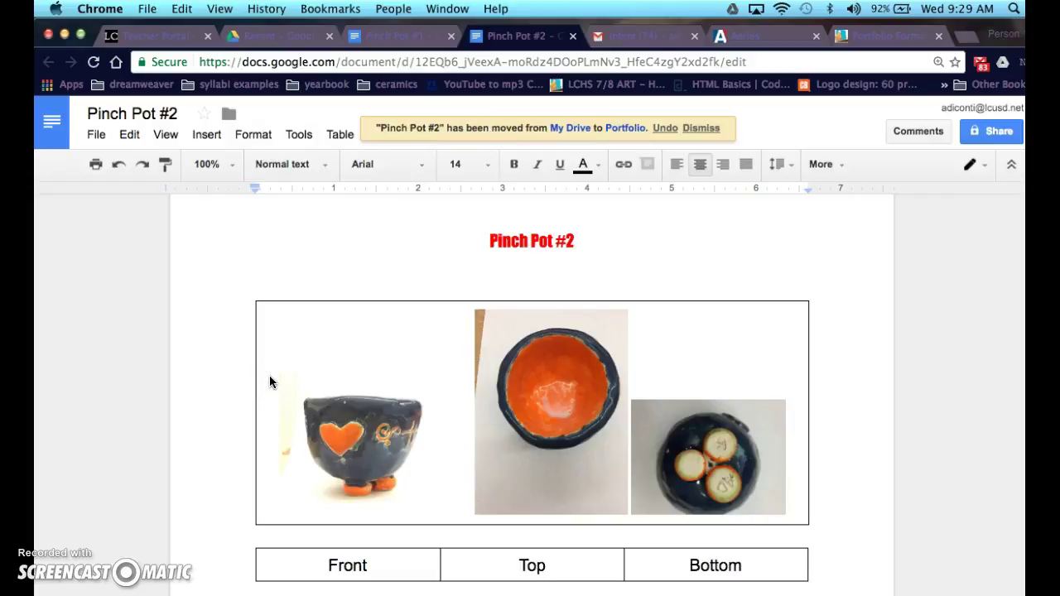
Step: Open the print preview of the document and check the page layout
{"action": "left_click", "coordinate": [276, 367]}
{"action": "left_click", "coordinate": [1009, 141]}
{"action": "left_click", "coordinate": [96, 165]}
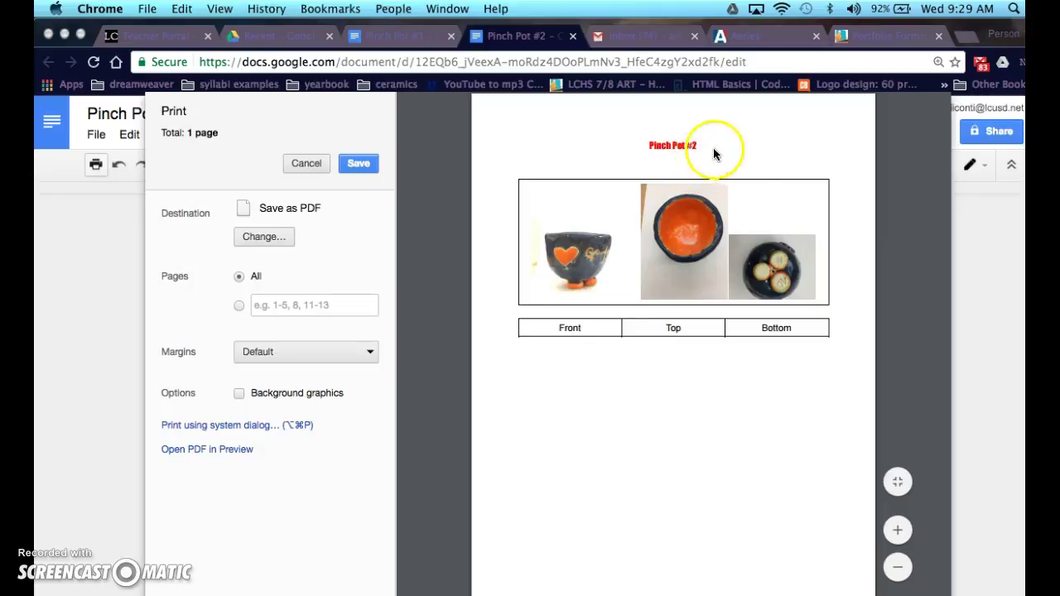
{"action": "left_click", "coordinate": [754, 150]}
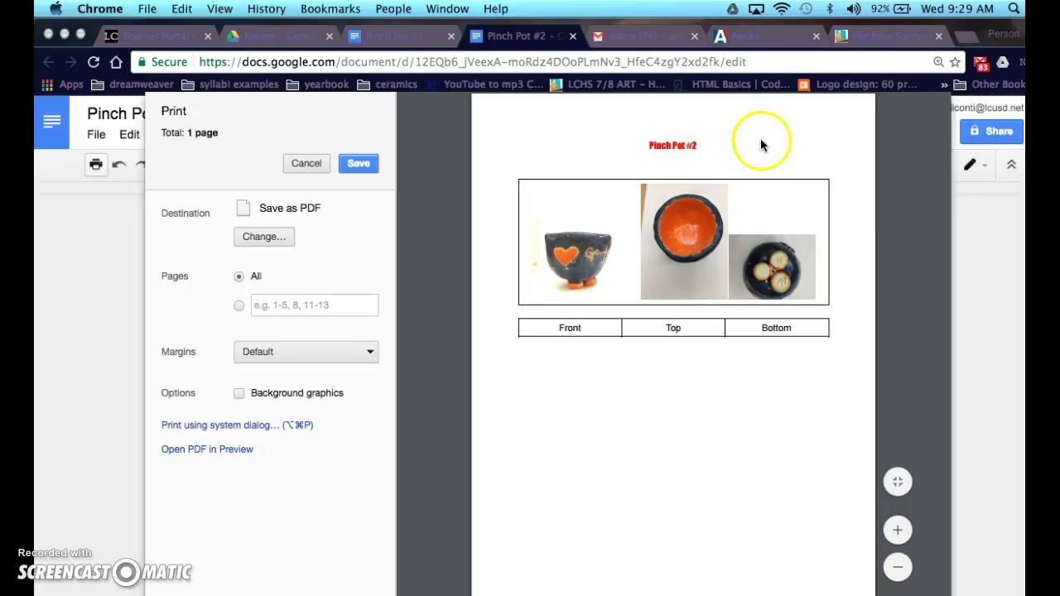